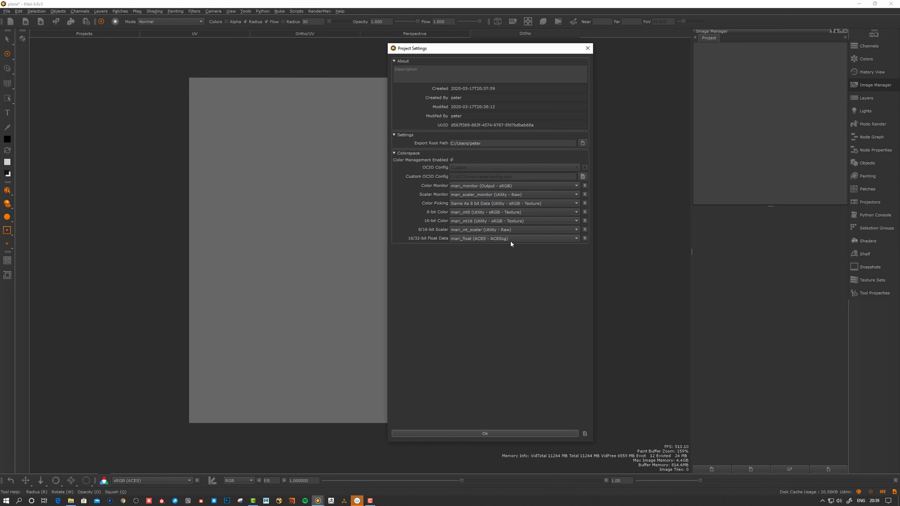
Accept the project's colorspace settings and close Project Settings
left_click(485, 434)
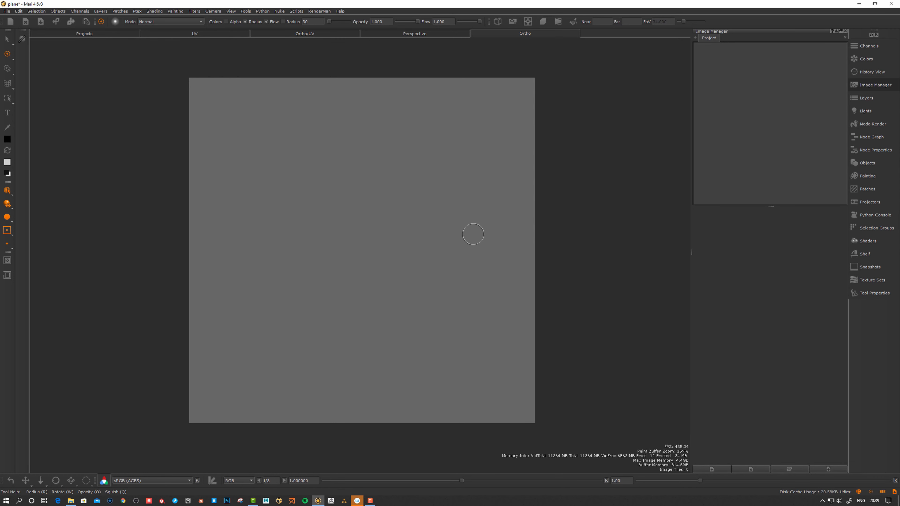
middle_click_drag(474, 233, 468, 226)
scroll(469, 228, "up", 1)
scroll(470, 228, "up", 3)
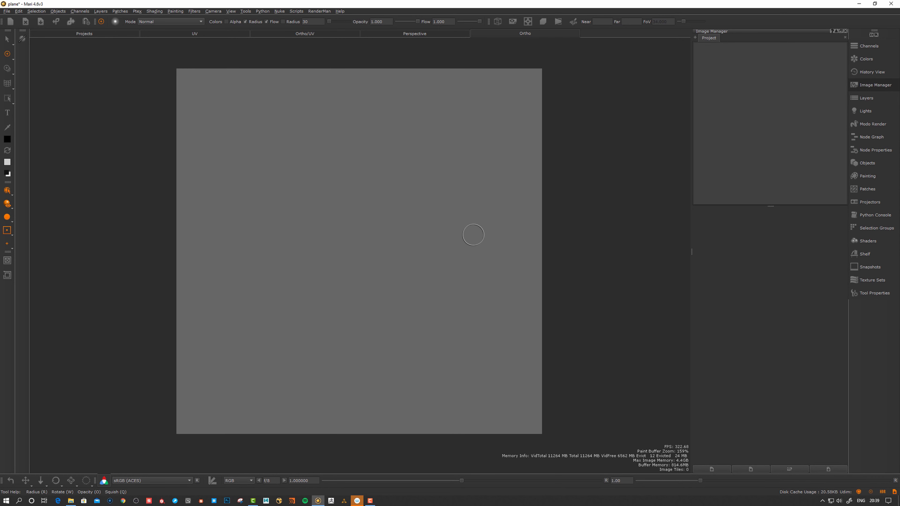
scroll(473, 238, "up", 1)
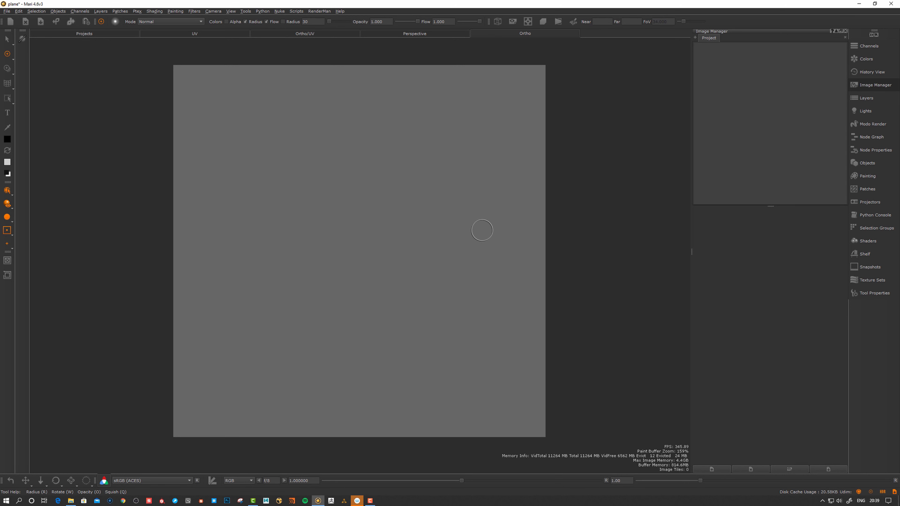
middle_click_drag(486, 226, 488, 228)
scroll(488, 229, "up", 1)
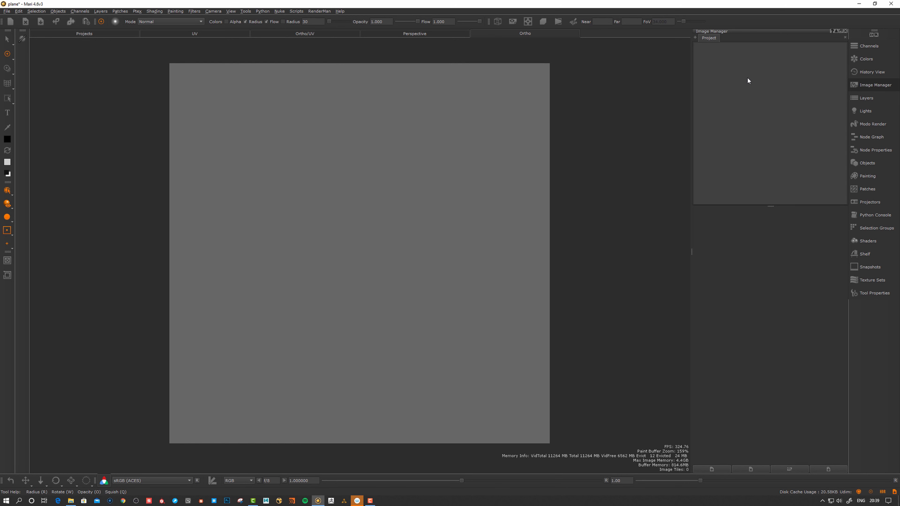
Load acescg.exr from the C:/OCIO/colortargets/ACES folder into the Image Manager with the automatic colorspace
left_click(720, 470)
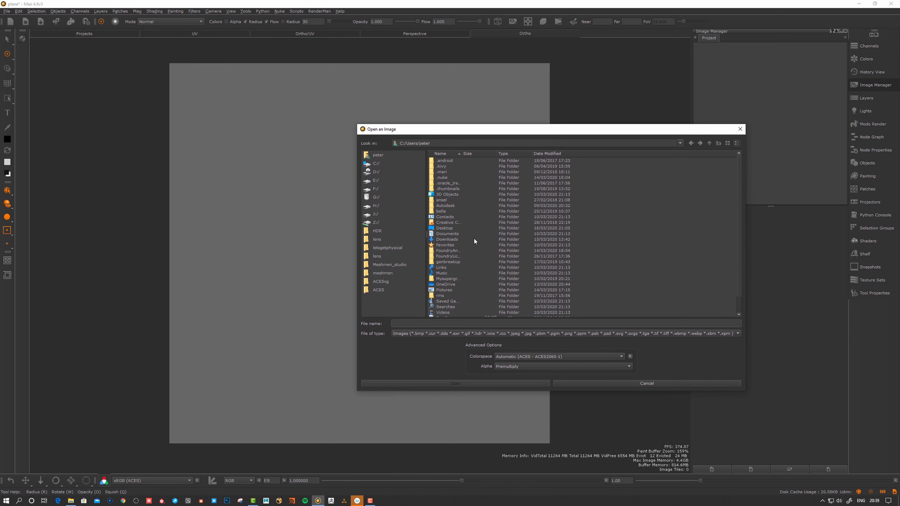
left_click(378, 281)
left_click(379, 290)
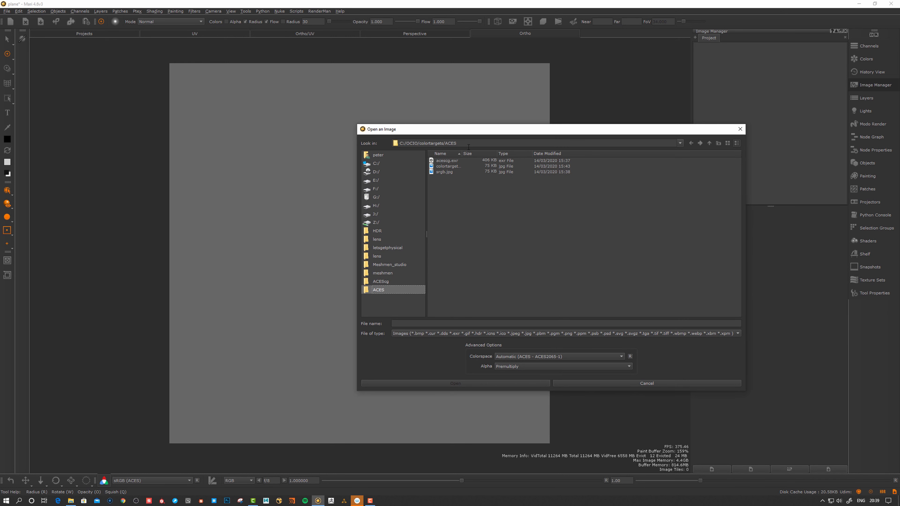
left_click(448, 161)
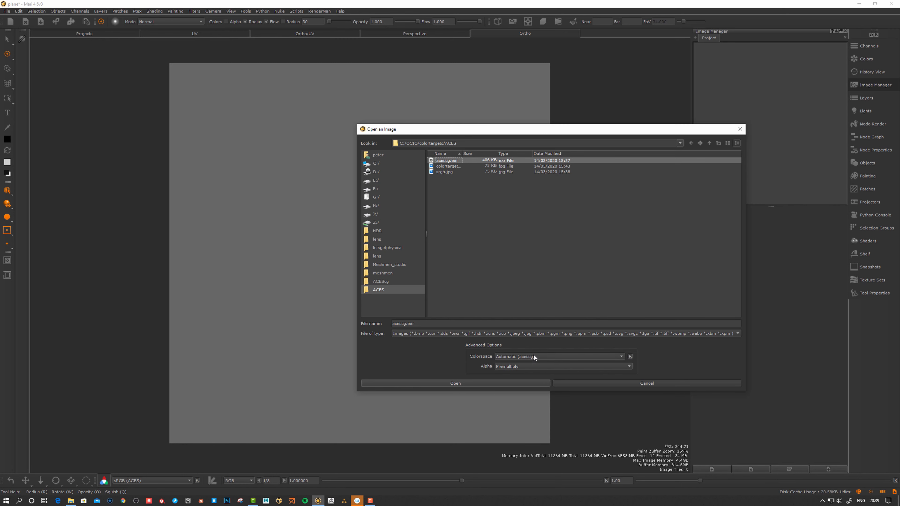
left_click(467, 383)
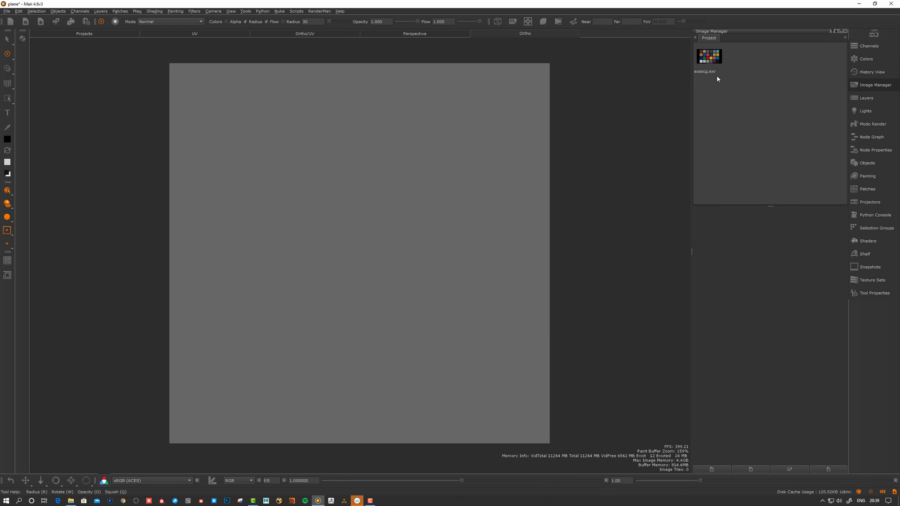
Overlay the acescg.exr color chart on the plane, stamp it and return to the Paint tool
double_click(713, 68)
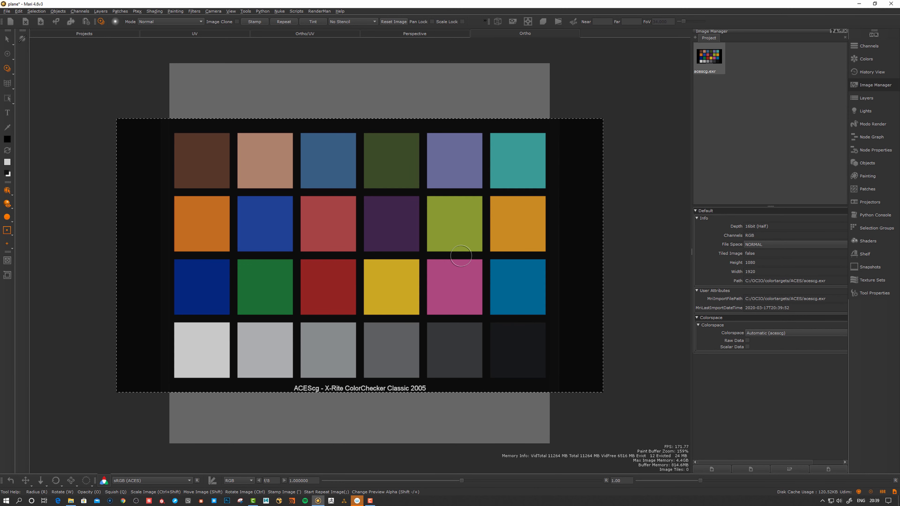
left_click(254, 22)
right_click_drag(344, 251, 345, 259, "alt")
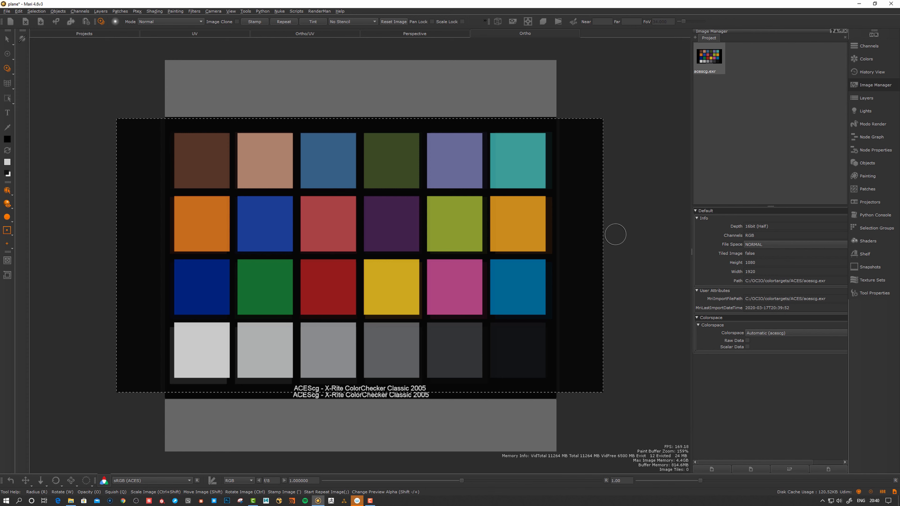
key("p")
Load letsgetphysical02.png from the Desktop's New folder into the Image Manager with the Automatic (Utility - sRGB - Texture) colorspace
key("ctrl+o")
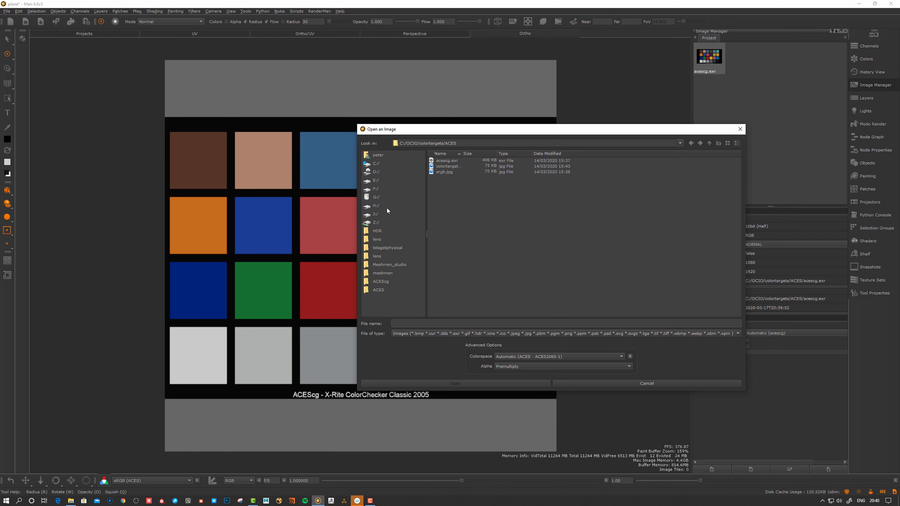
left_click(377, 163)
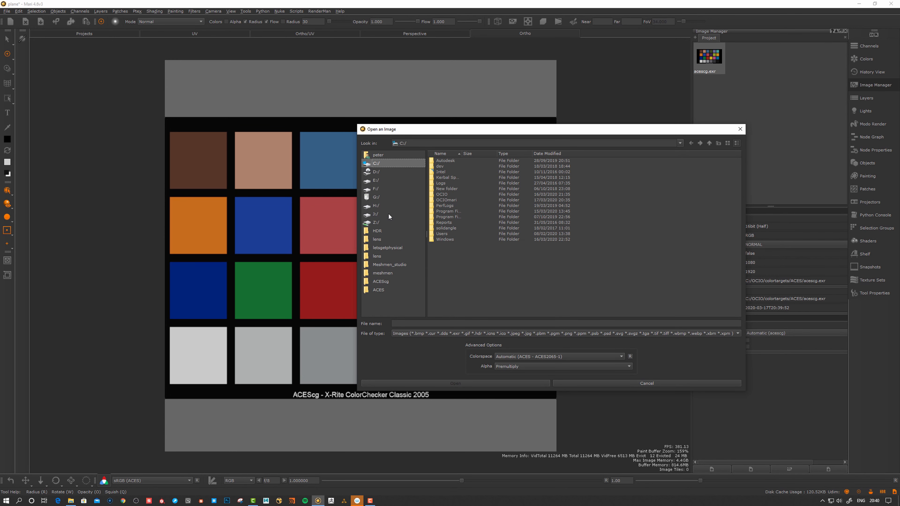
left_click(378, 155)
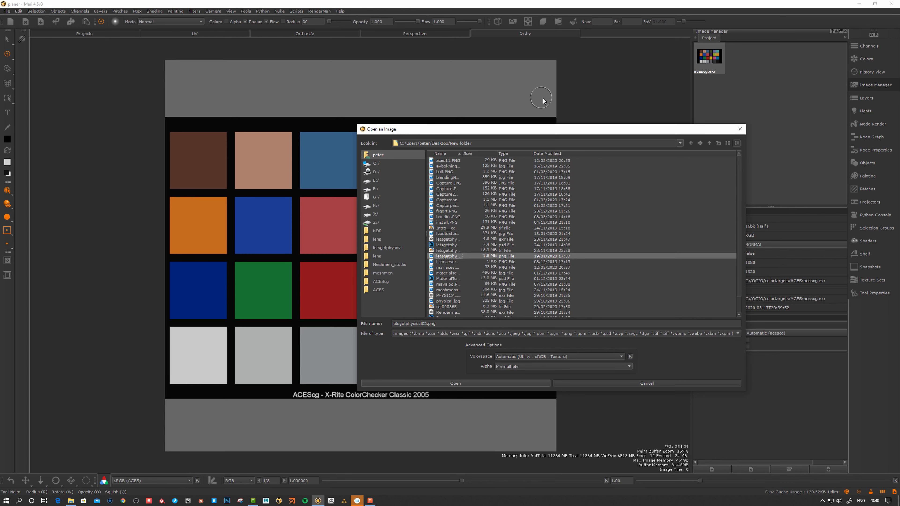
left_click_drag(554, 129, 514, 118)
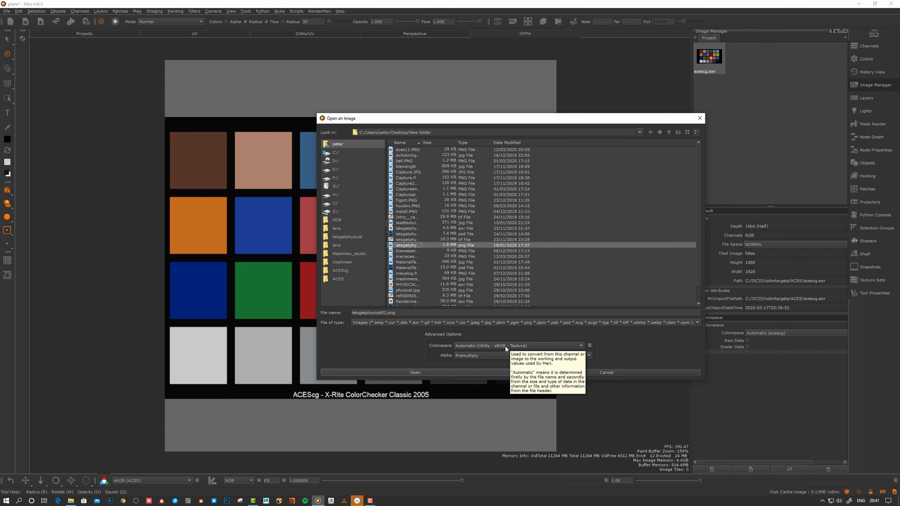
left_click(416, 373)
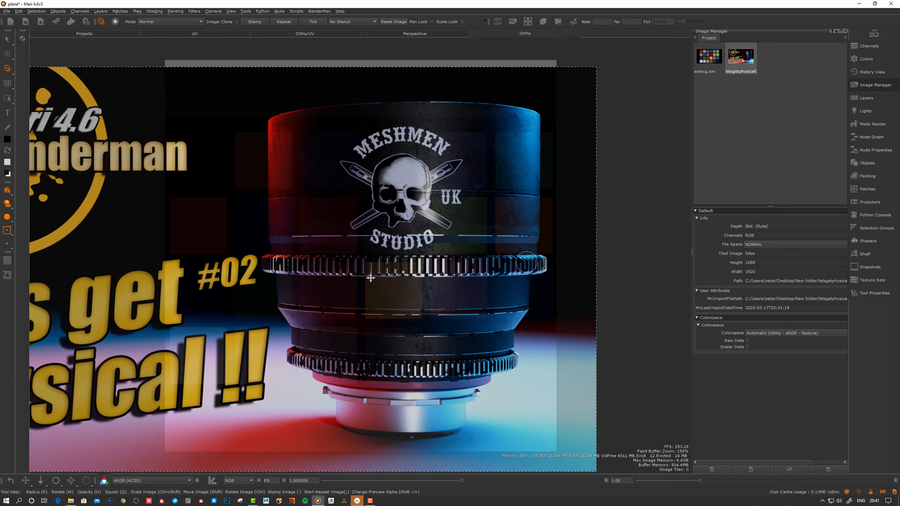
Reposition the letsgetphysical02.png overlay so the lens covers the plane, stamp it and return to the Paint tool
mouse_move(370, 278)
left_mouse_down("shift")
mouse_move(329, 282)
mouse_move(332, 273)
left_mouse_up("shift")
left_click_drag(416, 222, 344, 245)
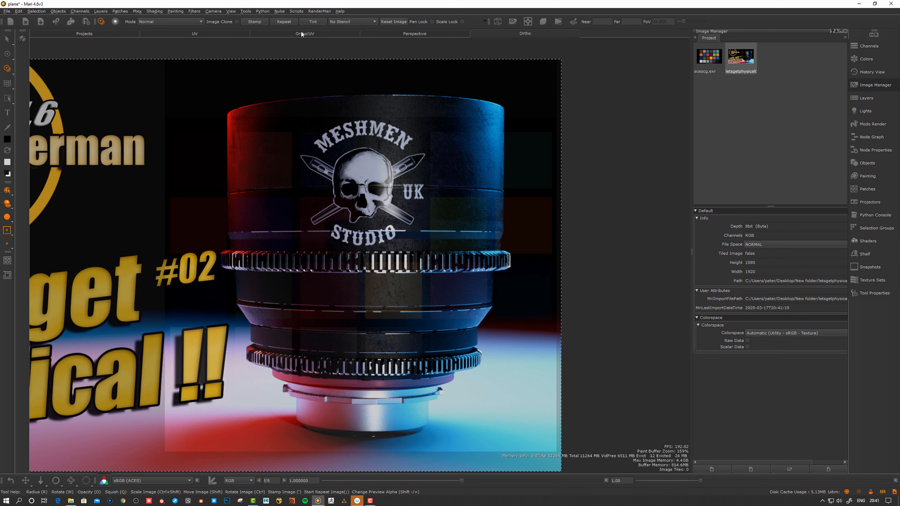
left_click(257, 22)
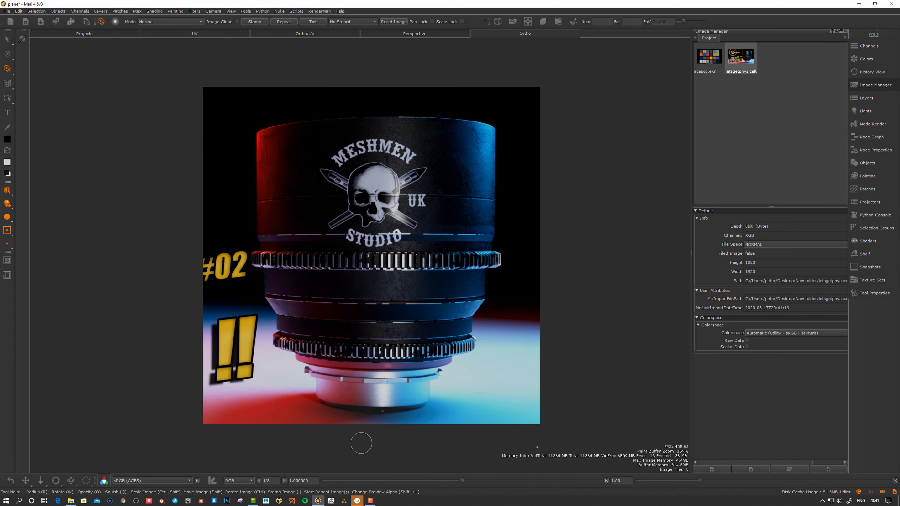
key("p")
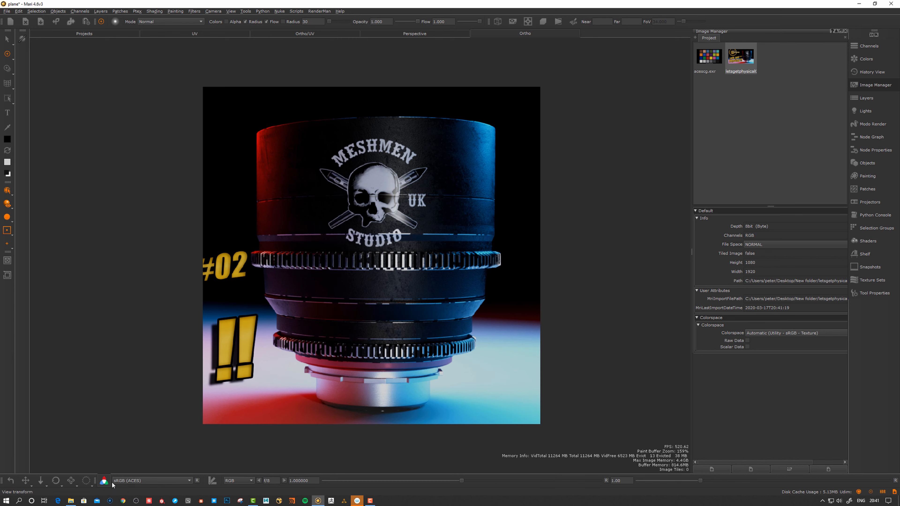
Turn the canvas color management off and back on to compare the stamped lens image with and without the view transform
left_click(104, 481)
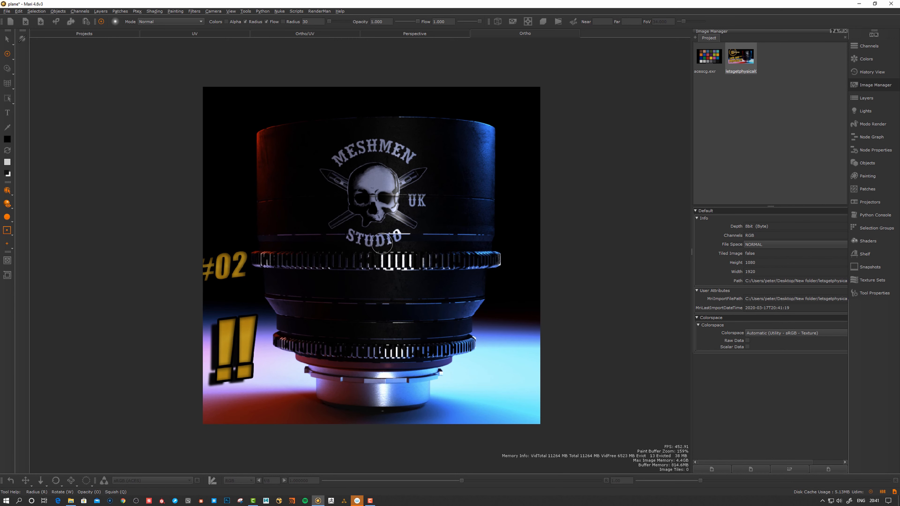
middle_click_drag(382, 244, 390, 239, "alt")
right_click_drag(390, 239, 394, 244, "alt")
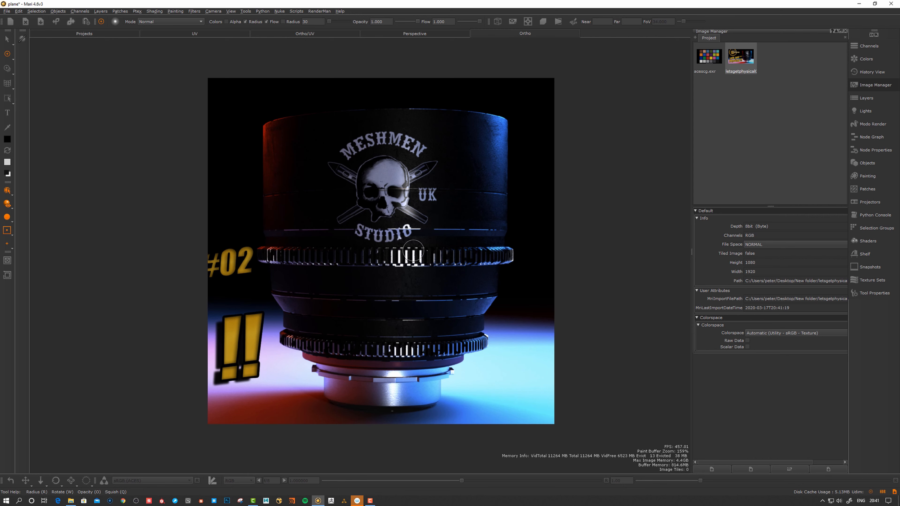
left_click(104, 482)
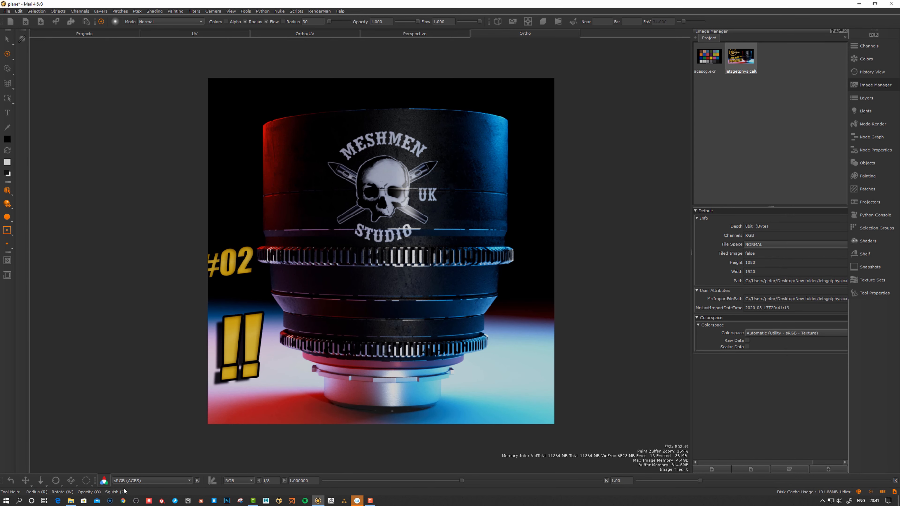
Switch the view transform to Rec.709 (ACES) and inspect the lens image on the plane
left_click(127, 481)
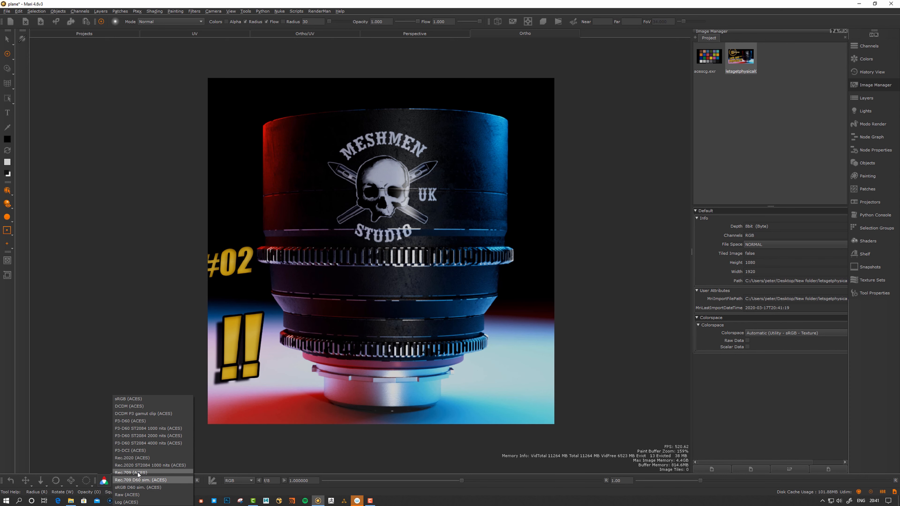
left_click(131, 473)
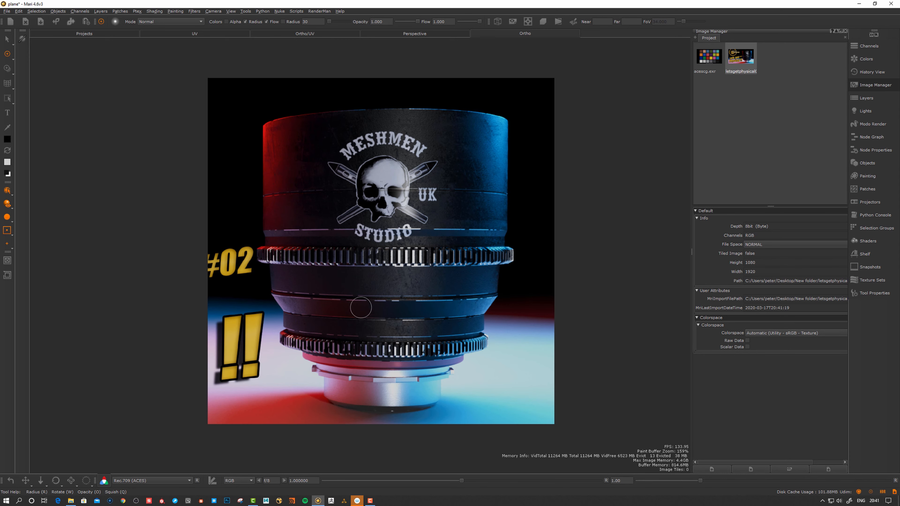
scroll(430, 227, "up", 1)
key("p")
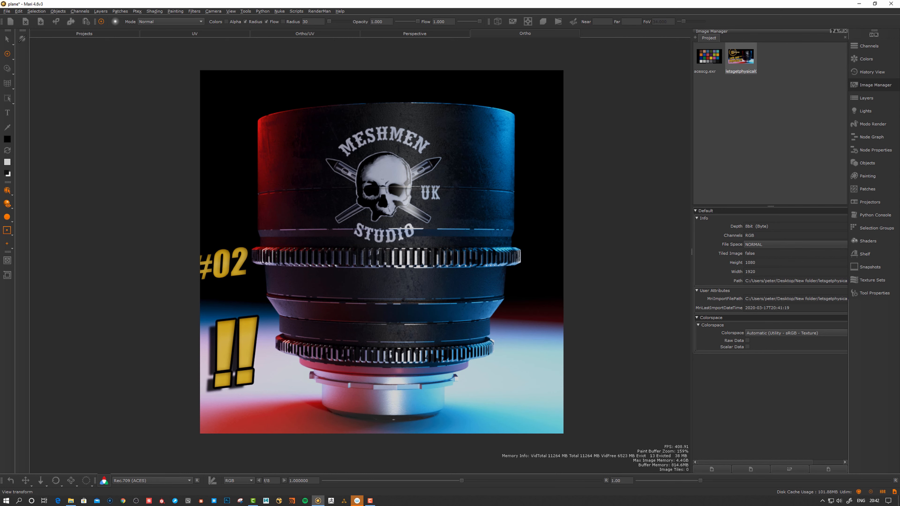
scroll(394, 265, "down", 1)
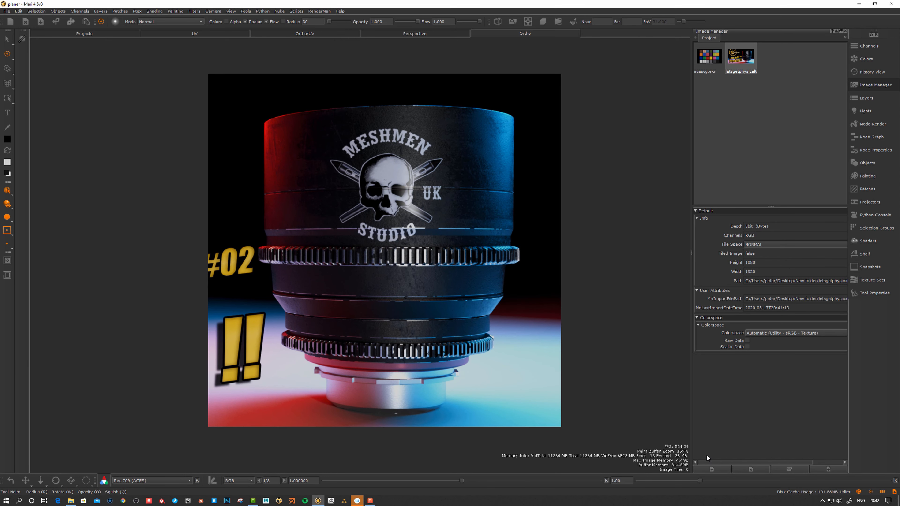
middle_click_drag(526, 247, 522, 246, "alt")
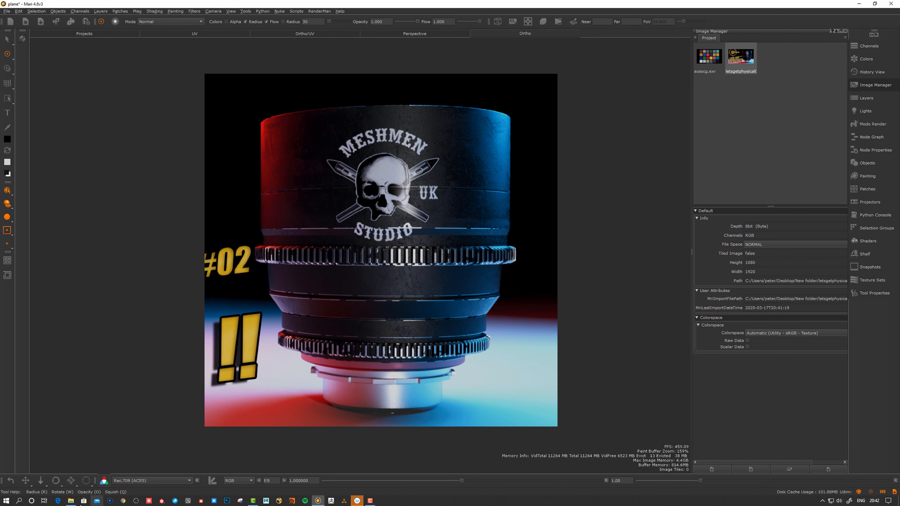
Switch to File Explorer and open letsgetphysical02.png from the Desktop's New folder in the Photos viewer
left_click(71, 501)
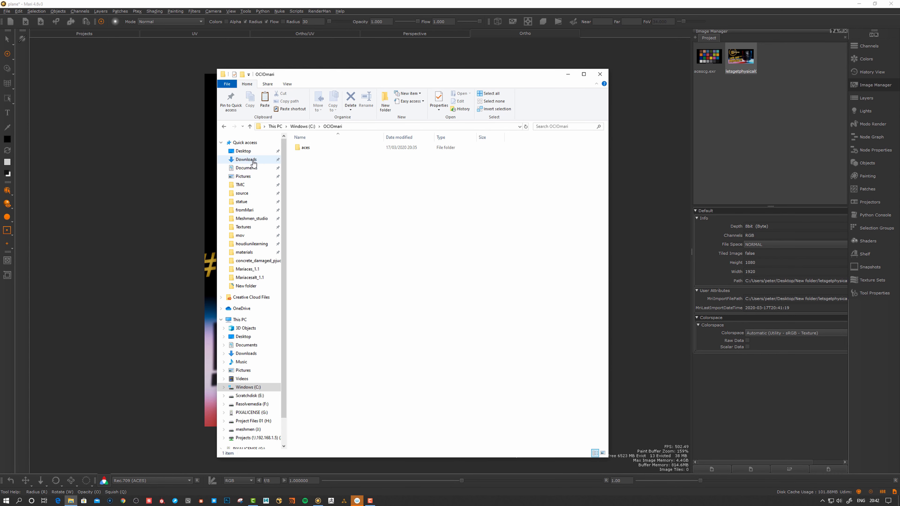
left_click(244, 151)
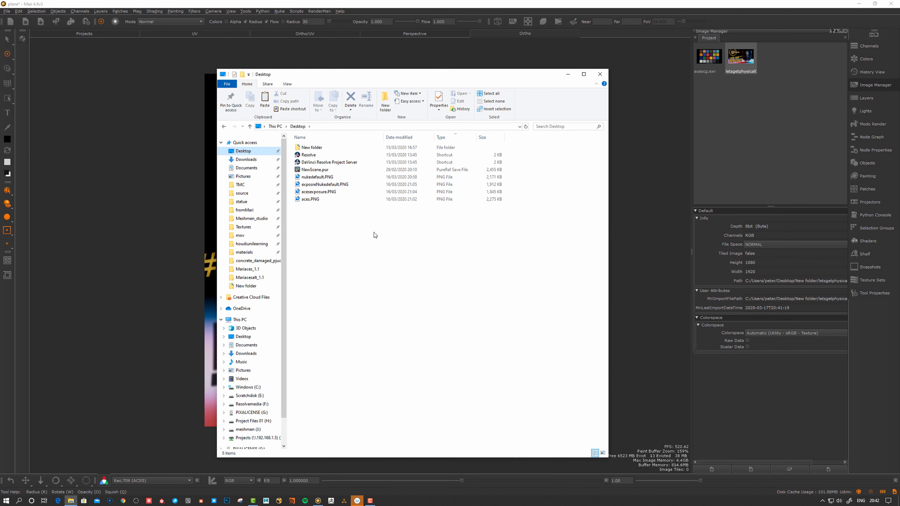
left_click_drag(394, 77, 500, 82)
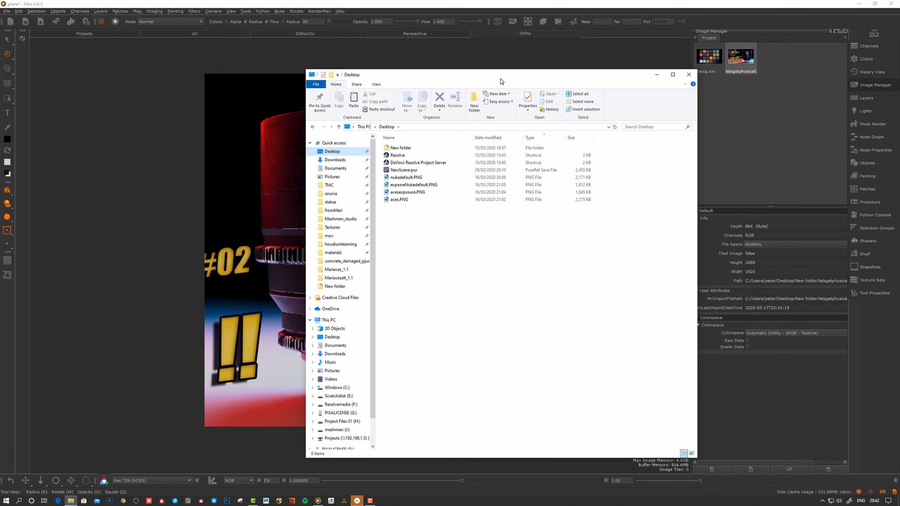
double_click(400, 148)
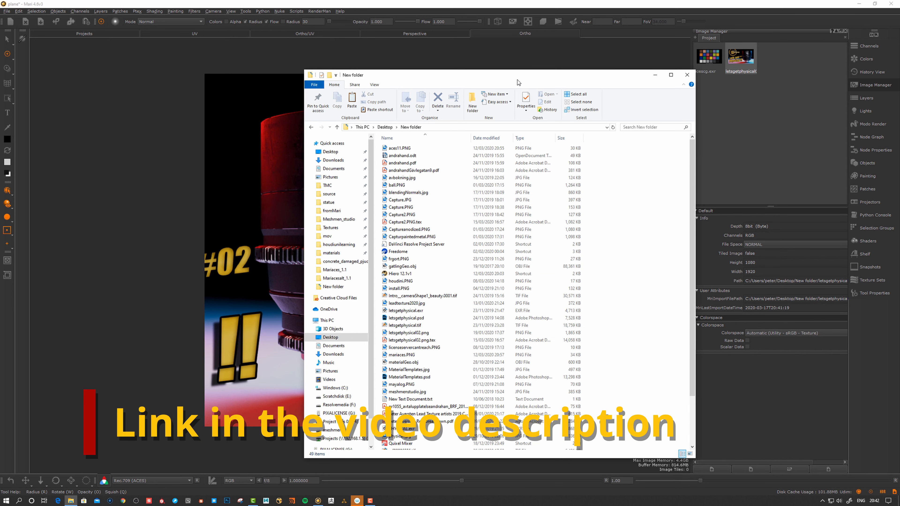
left_click_drag(518, 82, 510, 80)
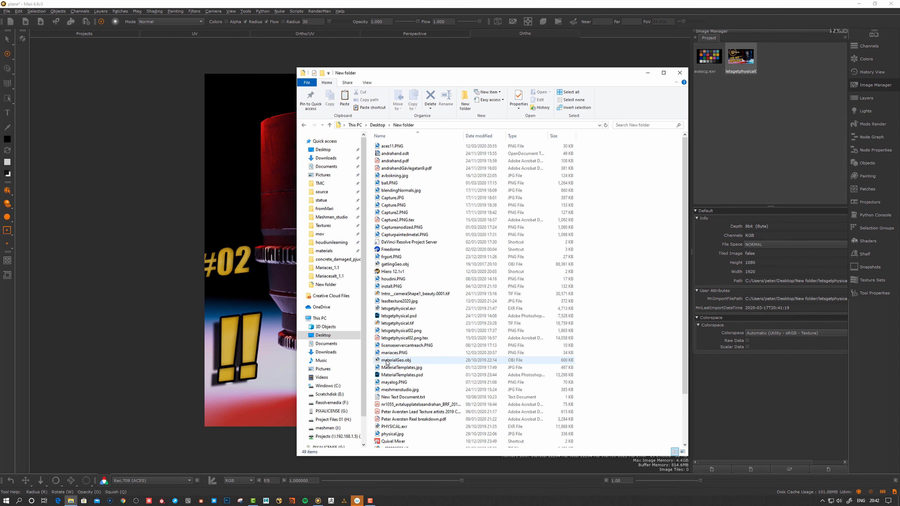
double_click(397, 330)
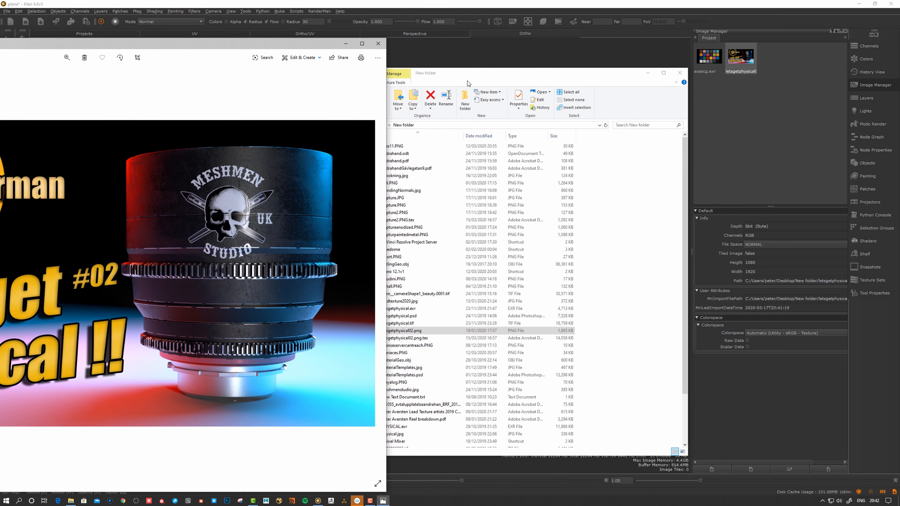
Move the folder window out of the way and place the Photos window over the canvas to examine the original image
left_click(468, 81)
left_click_drag(511, 75, 757, 338)
left_click(323, 47)
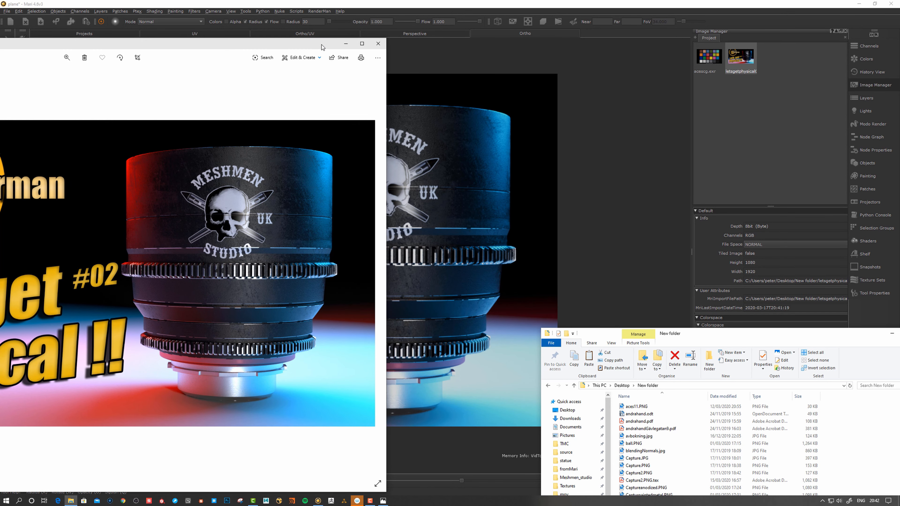
left_click_drag(322, 47, 715, 40)
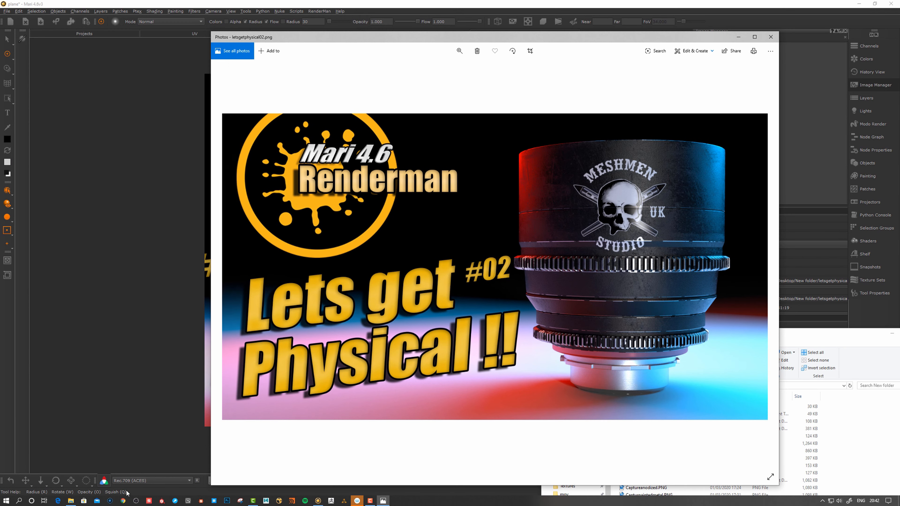
Switch back to Mari and set the view transform to sRGB (ACES)
left_click(134, 479)
left_click(133, 399)
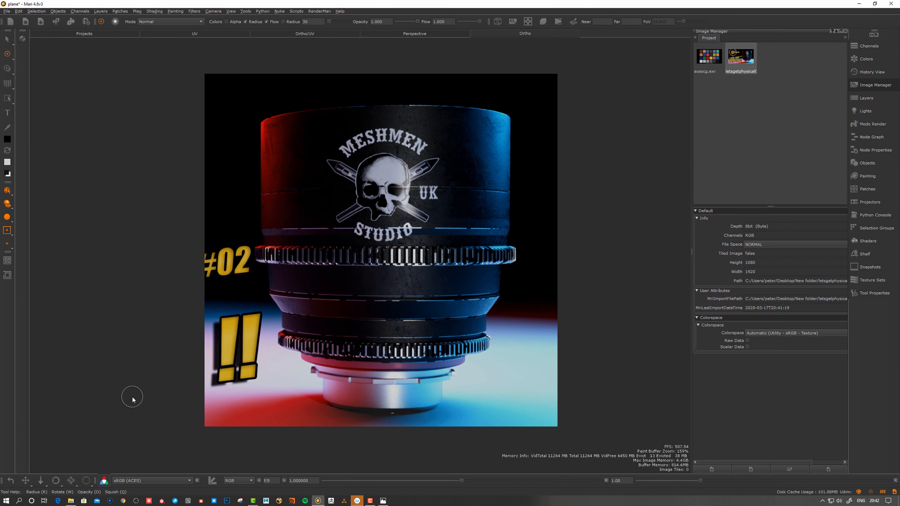
Switch to Photos and place its window beside the painted lens in Mari to compare the two images
key("alt+Tab")
mouse_move(602, 49)
left_mouse_down()
mouse_move(125, 18)
mouse_move(499, 35)
mouse_move(501, 166)
mouse_move(527, 312)
mouse_move(507, 213)
mouse_move(499, 47)
mouse_move(506, 28)
mouse_move(404, 46)
mouse_move(135, 47)
left_mouse_up()
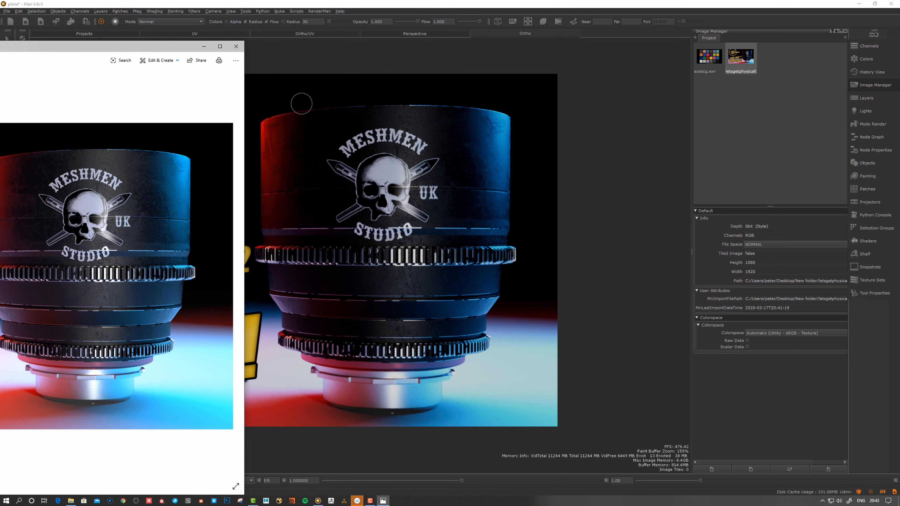
Back in Mari, import letsgetphysical02.png again into the Image Manager with its colorspace set to Output - sRGB
left_click(713, 469)
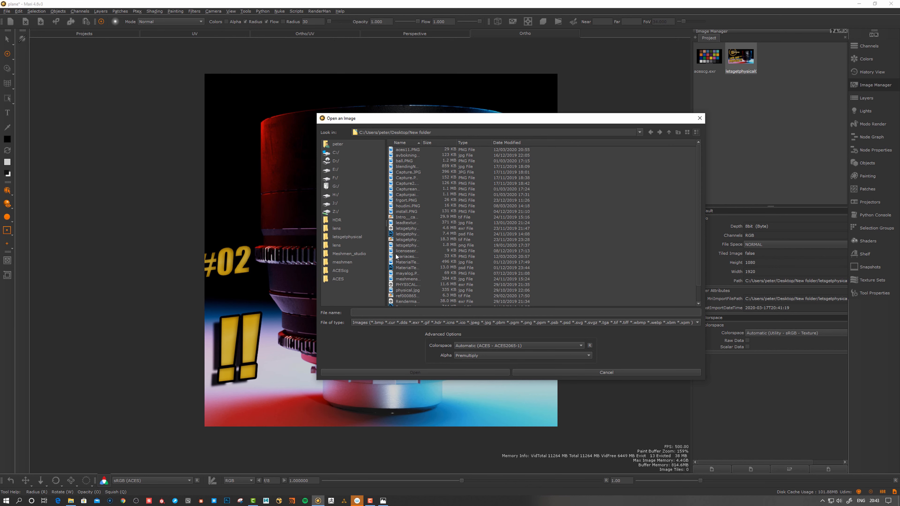
left_click(406, 246)
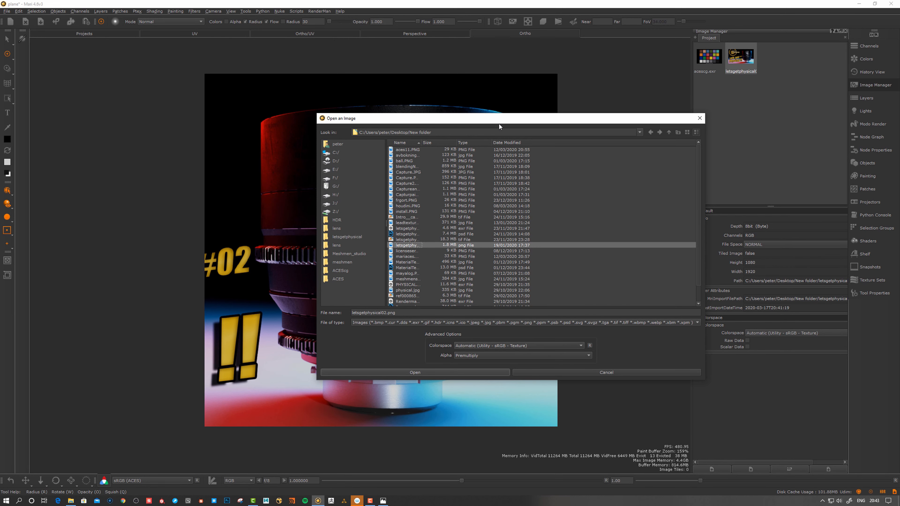
left_click_drag(499, 123, 487, 113)
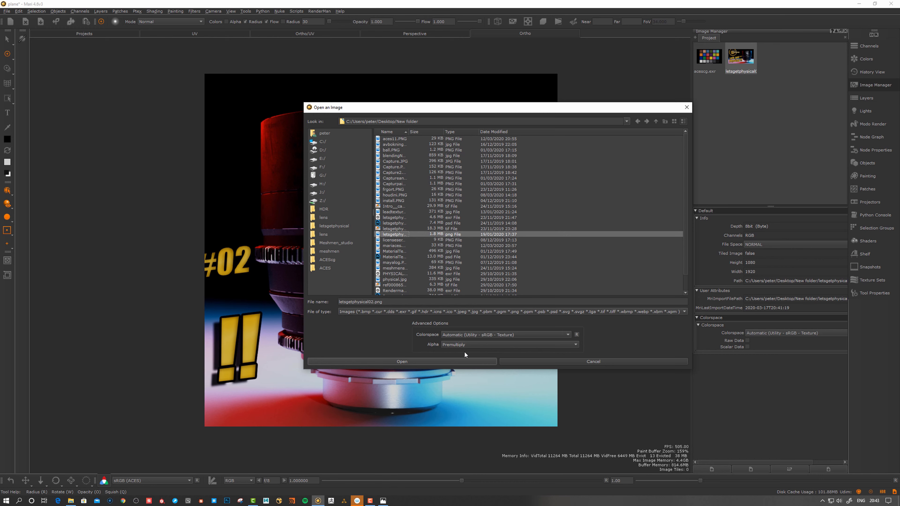
left_click(484, 335)
mouse_move(473, 375)
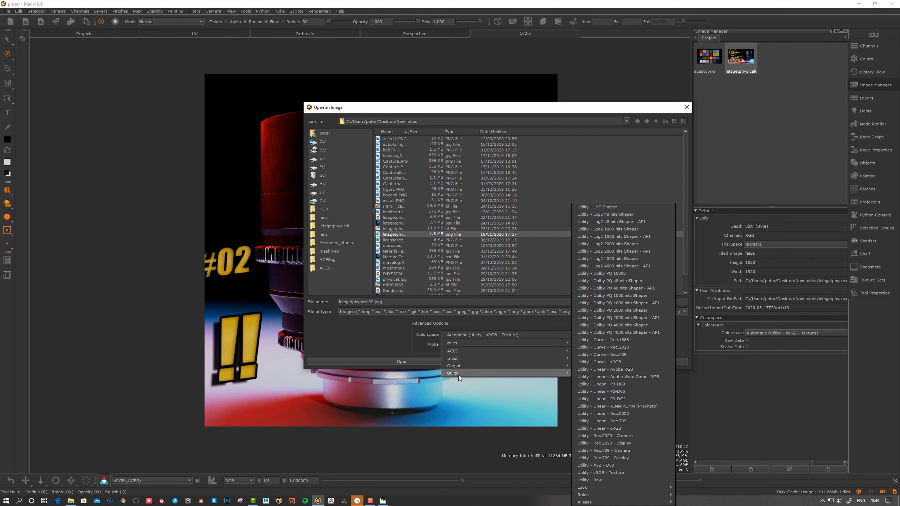
mouse_move(585, 367)
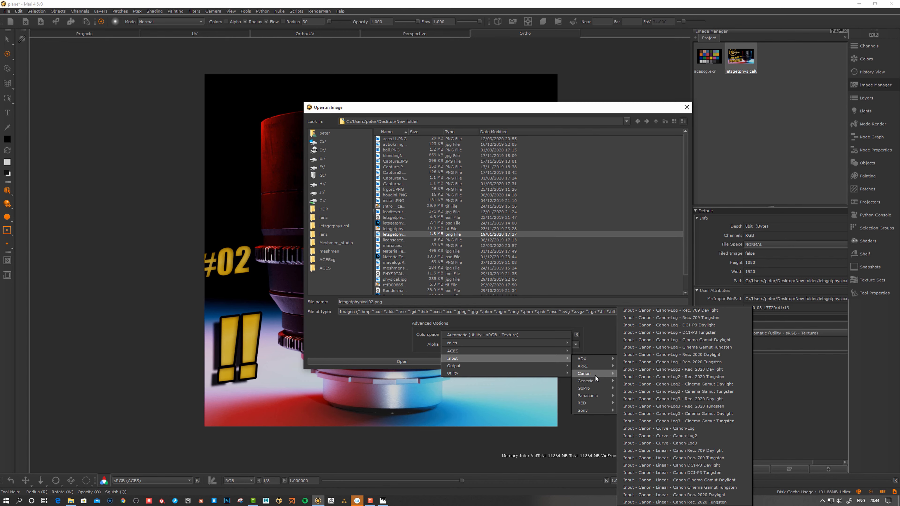
mouse_move(452, 374)
left_click(617, 450)
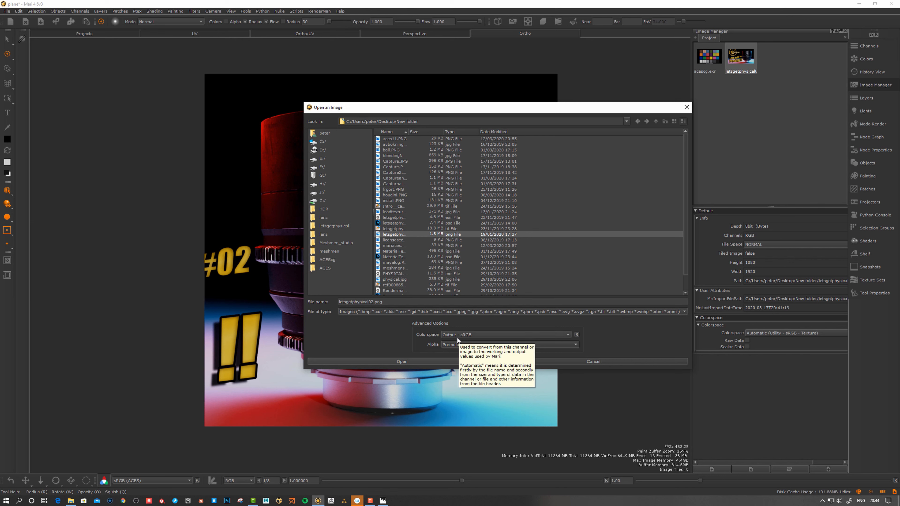
left_click(409, 362)
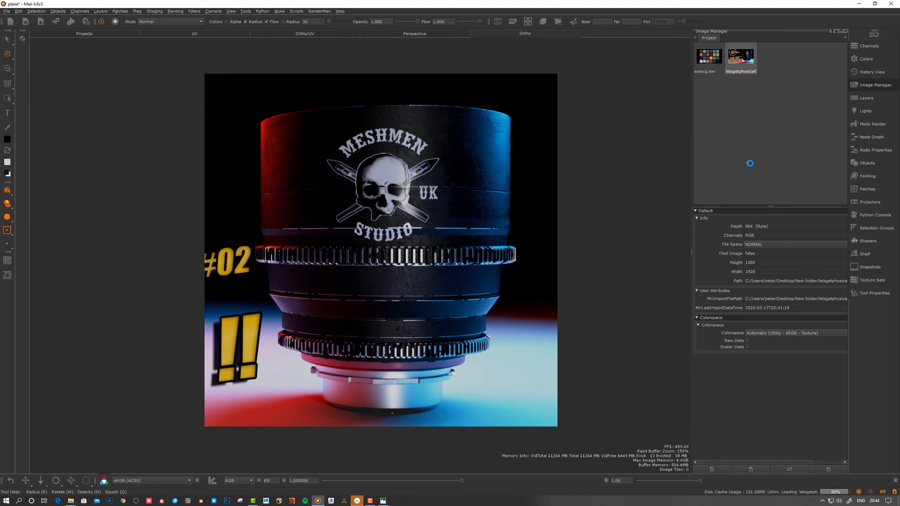
Project the newly imported Output - sRGB lens image onto the plane
key("t")
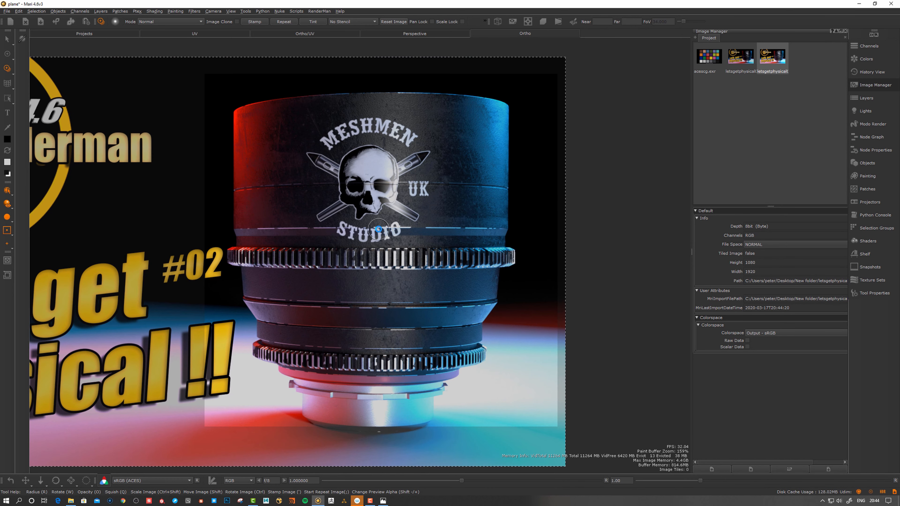
key("p")
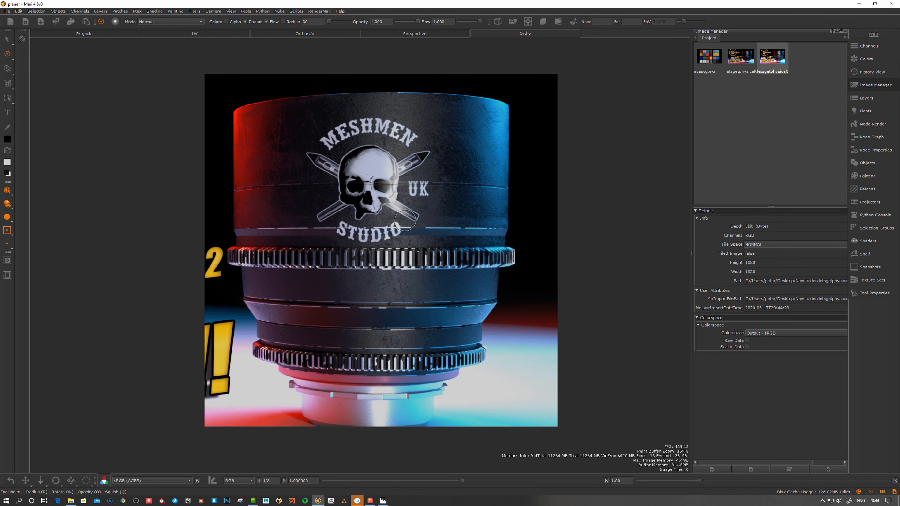
Switch to the Photos window, compare the original image beside the newly painted plane, and close the viewer
left_click(383, 500)
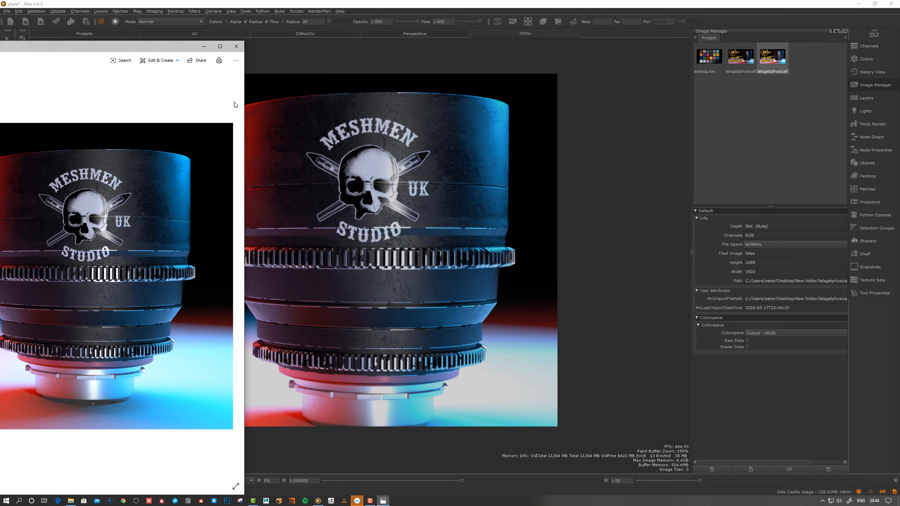
mouse_move(177, 51)
left_mouse_down()
mouse_move(282, 46)
mouse_move(247, 45)
left_mouse_up()
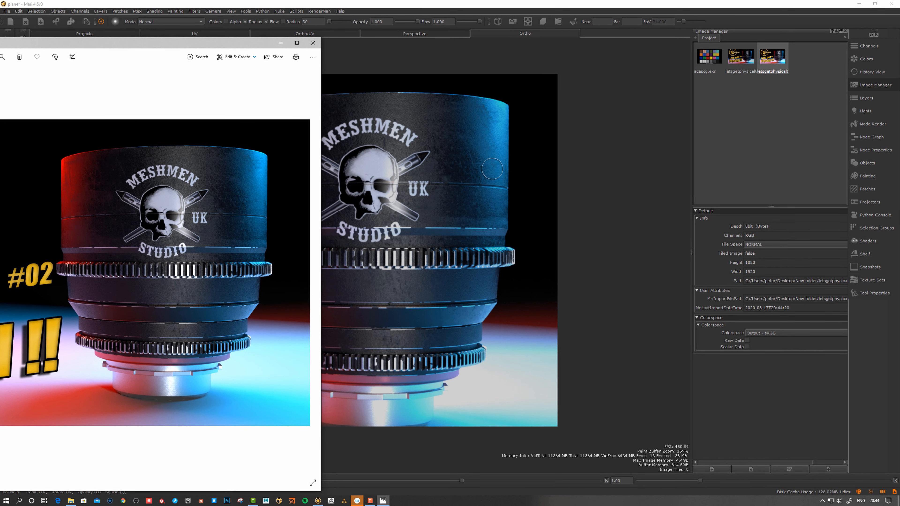
left_click(313, 42)
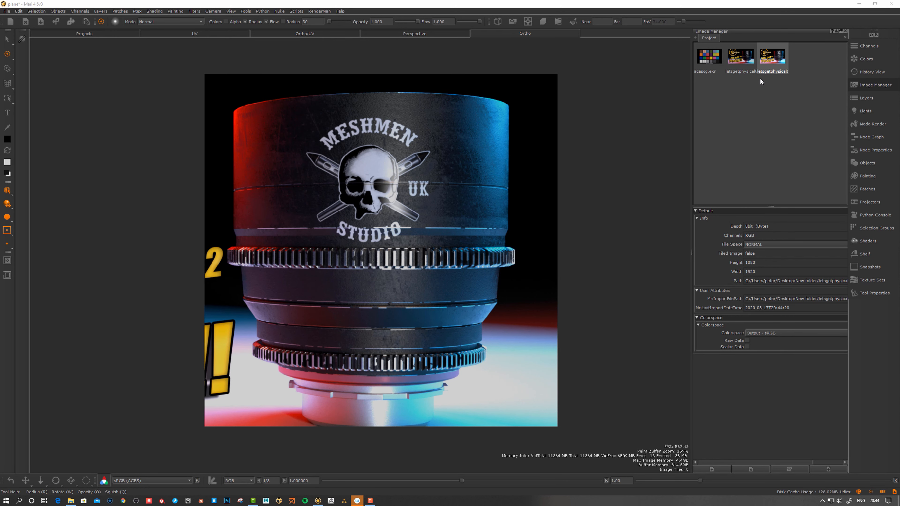
Paint the first imported lens image, with the automatic Utility - sRGB - Texture colorspace, onto the plane and raise the viewer gain to 64
mouse_move(740, 57)
left_mouse_down()
mouse_move(532, 211)
mouse_move(395, 253)
mouse_move(424, 245)
left_mouse_up()
left_click_drag(449, 198, 365, 209)
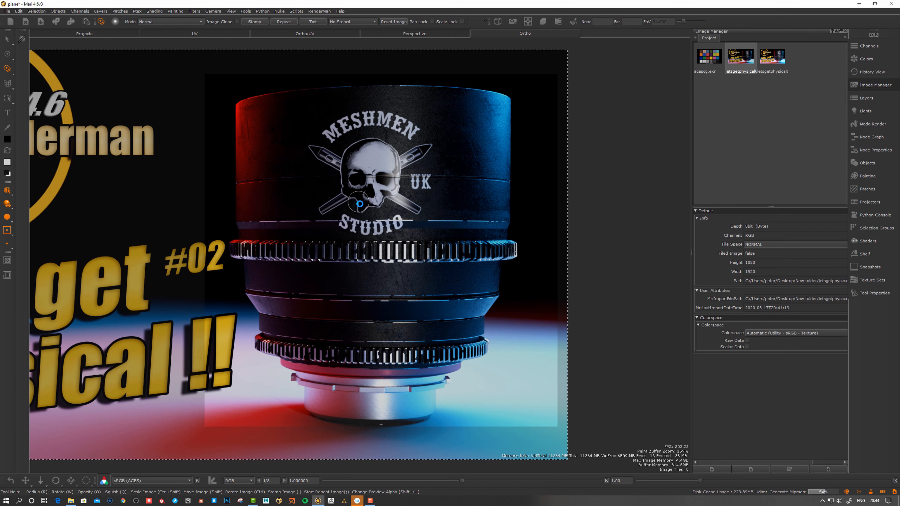
key("p")
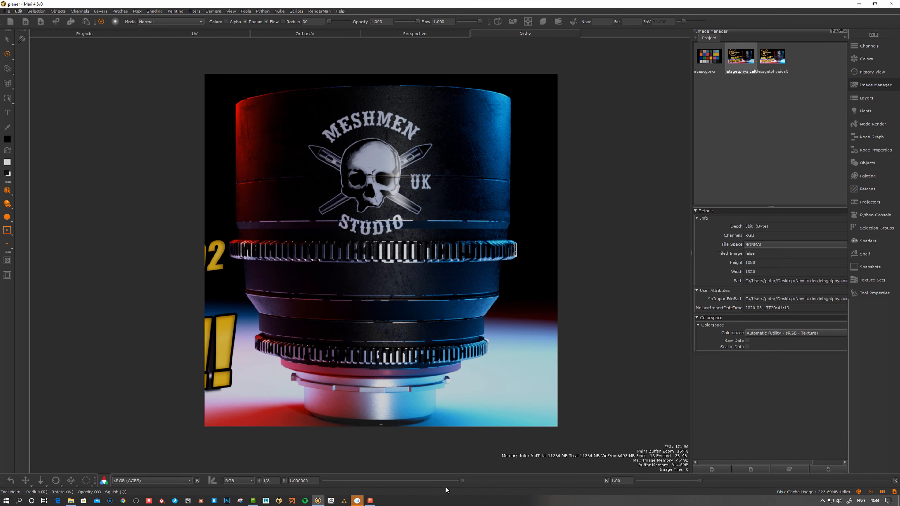
left_click_drag(461, 480, 727, 479)
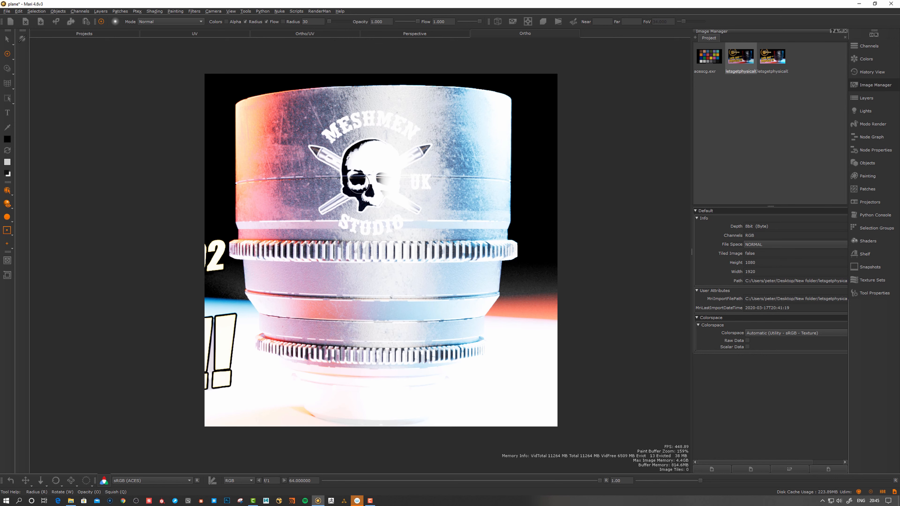
Align the Output - sRGB lens image over the plane and paint it through with an enlarged brush
left_click(782, 60)
key("c")
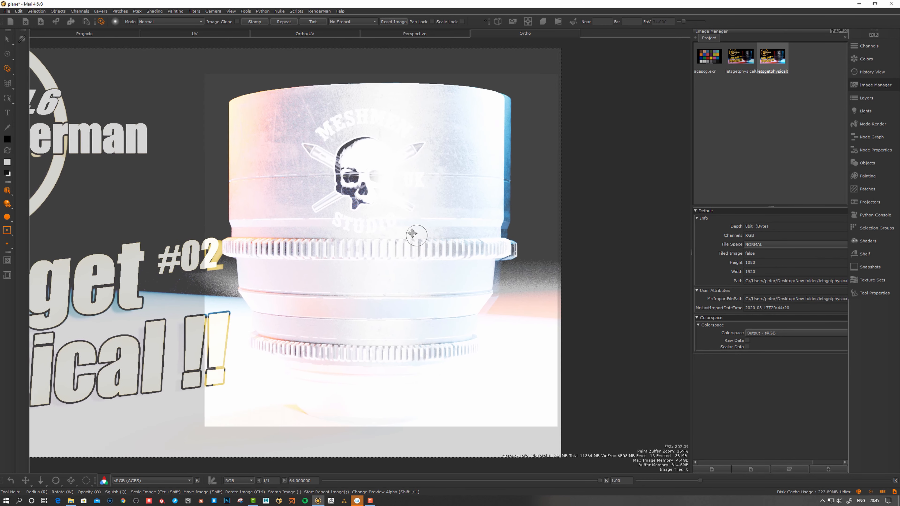
left_click_drag(412, 234, 420, 234, "shift")
key("r")
mouse_move(419, 233)
left_mouse_down()
mouse_move(468, 199)
mouse_move(351, 195)
mouse_move(265, 265)
mouse_move(223, 393)
mouse_move(365, 156)
mouse_move(402, 288)
mouse_move(339, 423)
left_mouse_up()
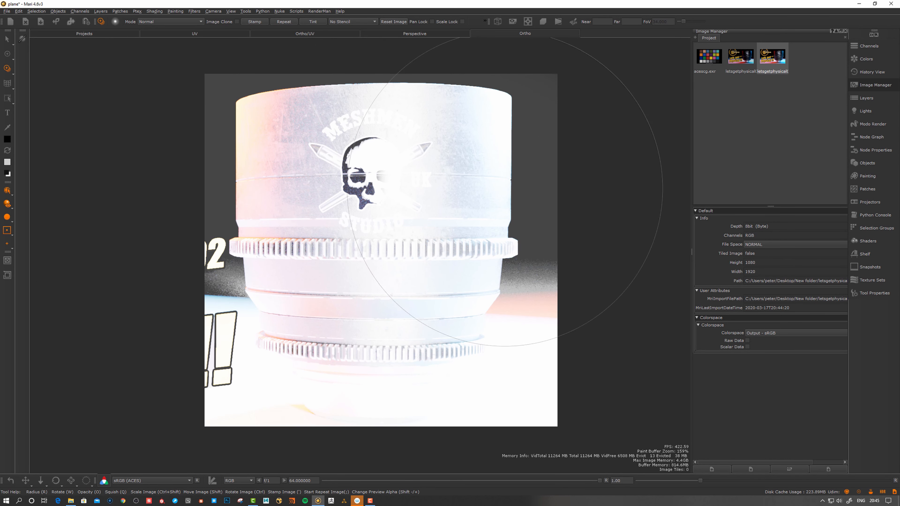
mouse_move(504, 188)
left_mouse_down()
mouse_move(393, 360)
mouse_move(356, 262)
mouse_move(333, 402)
mouse_move(342, 278)
left_mouse_up()
key("b")
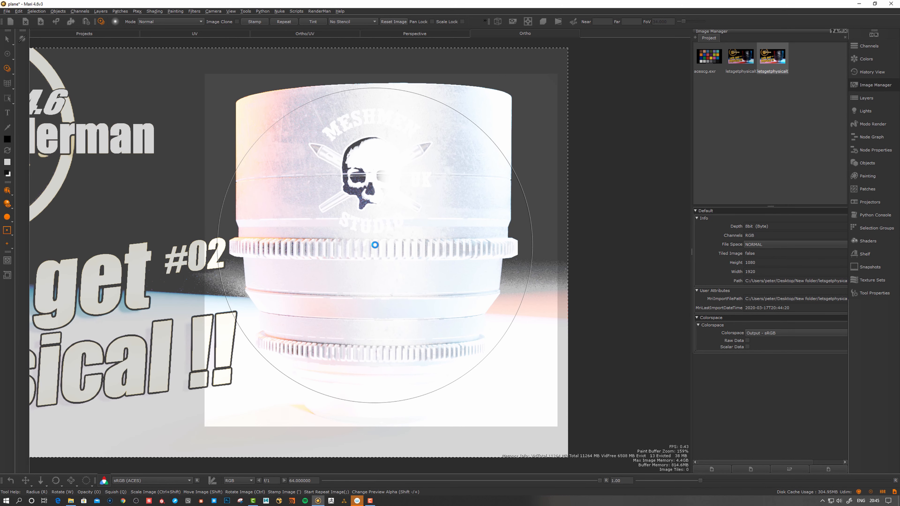
key("p")
Lower the viewer gain to about 6.06 and paint the automatic Utility - sRGB - Texture lens image over the plane
left_click_drag(599, 481, 522, 481)
left_click_drag(741, 56, 461, 181)
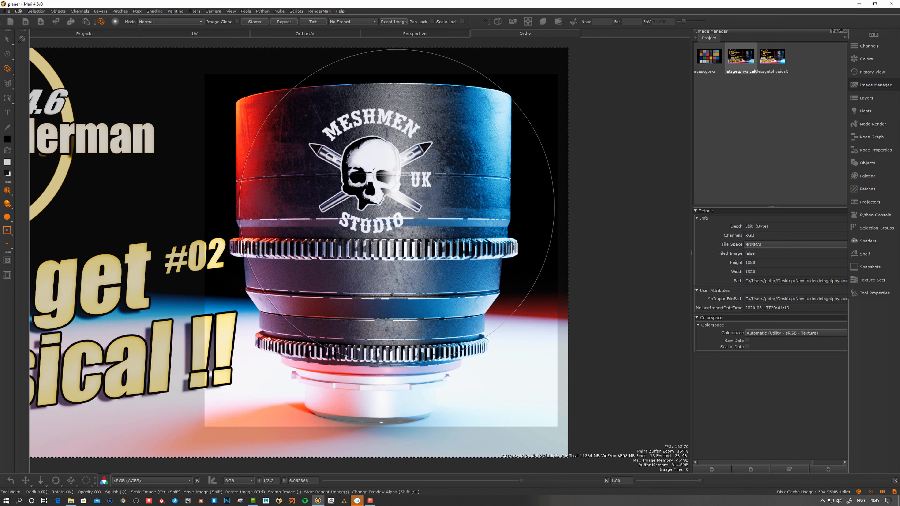
mouse_move(398, 204)
left_mouse_down()
mouse_move(459, 112)
mouse_move(472, 431)
mouse_move(516, 112)
mouse_move(439, 243)
mouse_move(448, 243)
left_mouse_up()
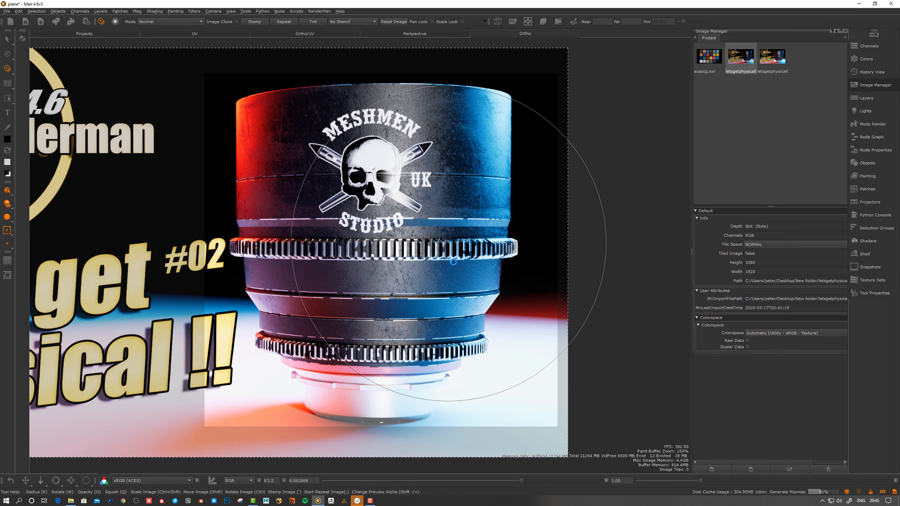
key("p")
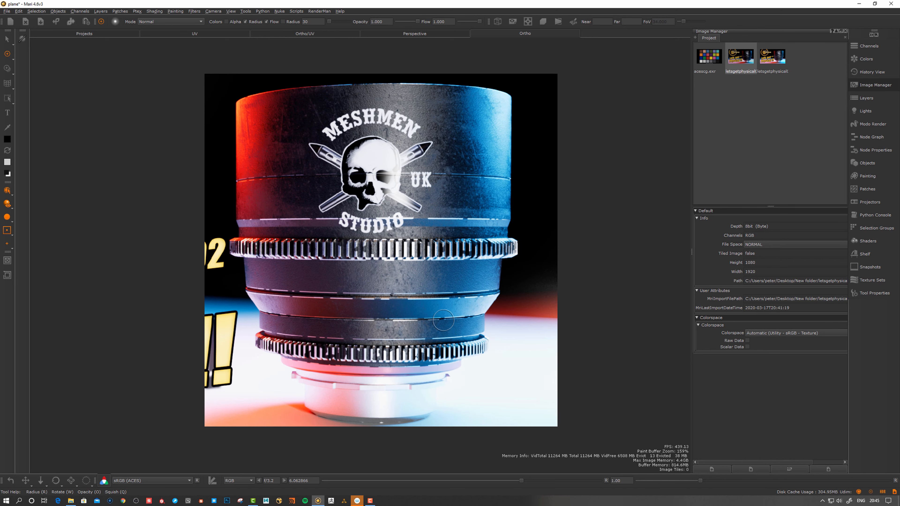
middle_click_drag(437, 237, 443, 242, "alt")
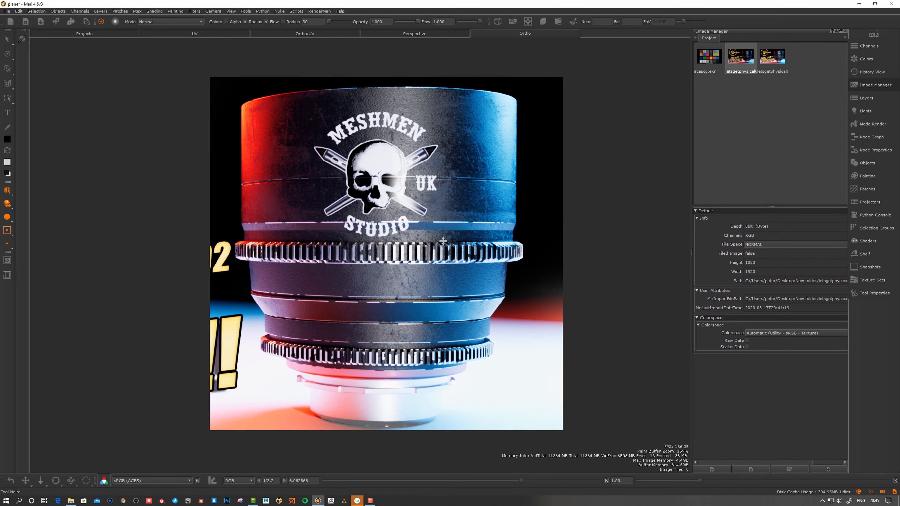
right_click_drag(443, 241, 446, 244, "alt")
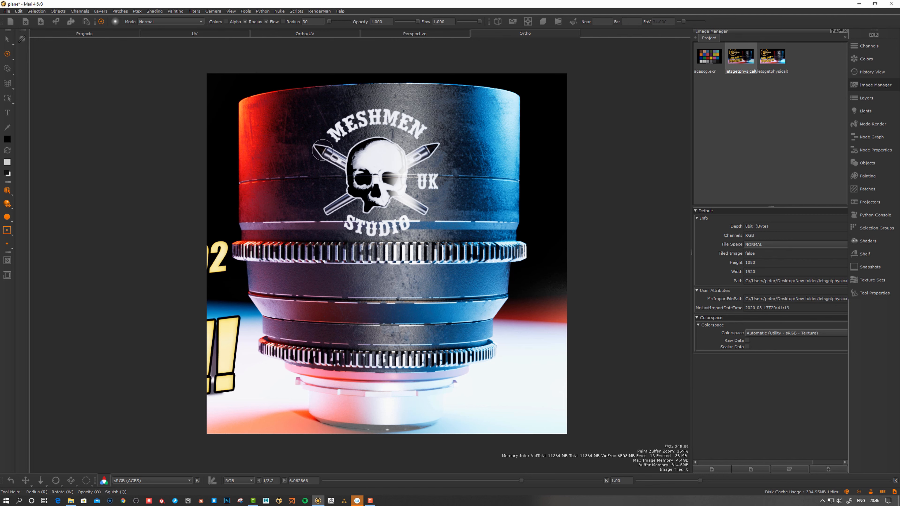
Open the foreground color selector, enlarge its dialog, and display the source and target color values
left_click(7, 139)
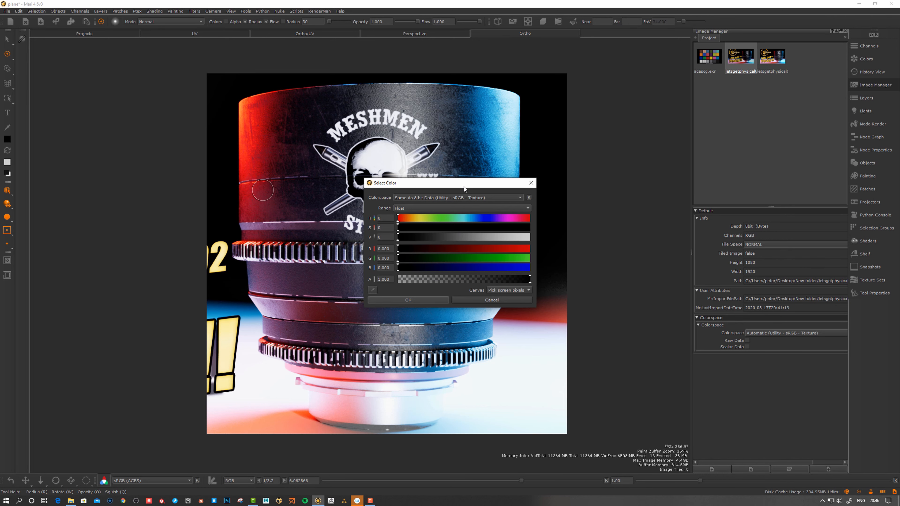
left_click_drag(464, 184, 395, 162)
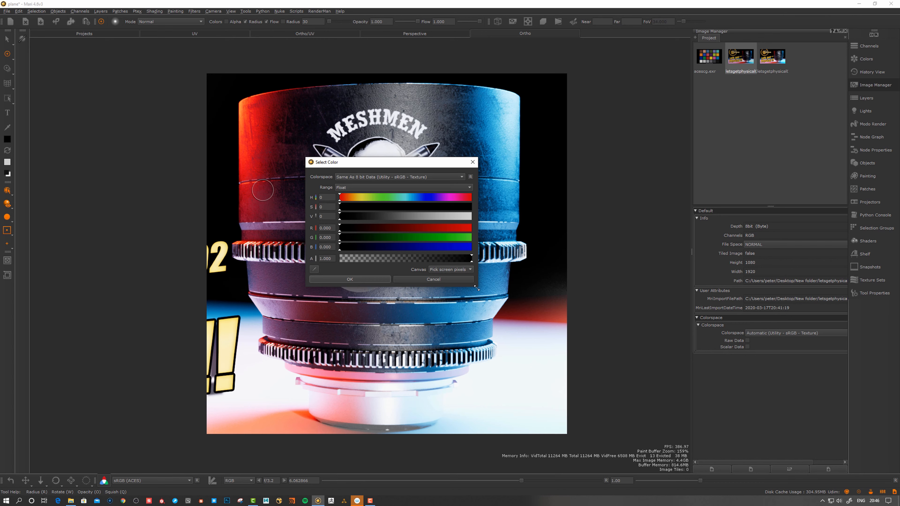
left_click_drag(476, 288, 557, 330)
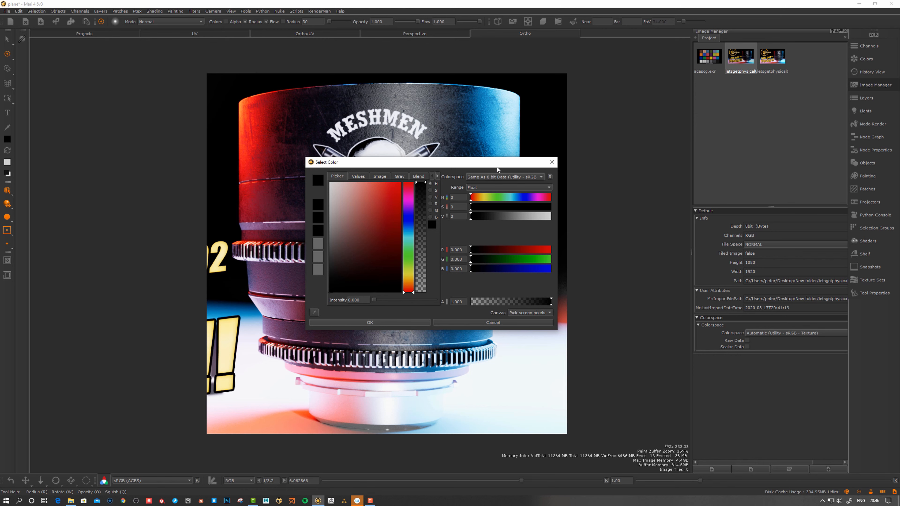
left_click_drag(498, 166, 447, 162)
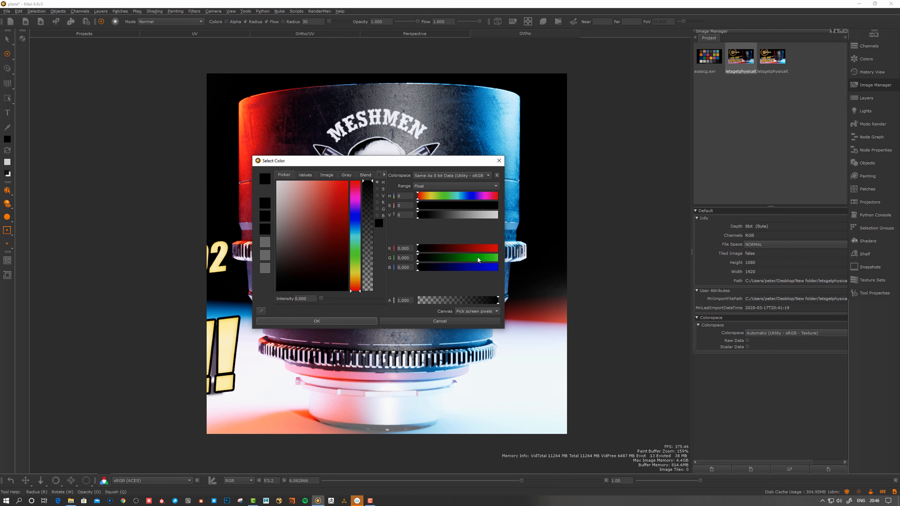
left_click_drag(504, 262, 716, 263)
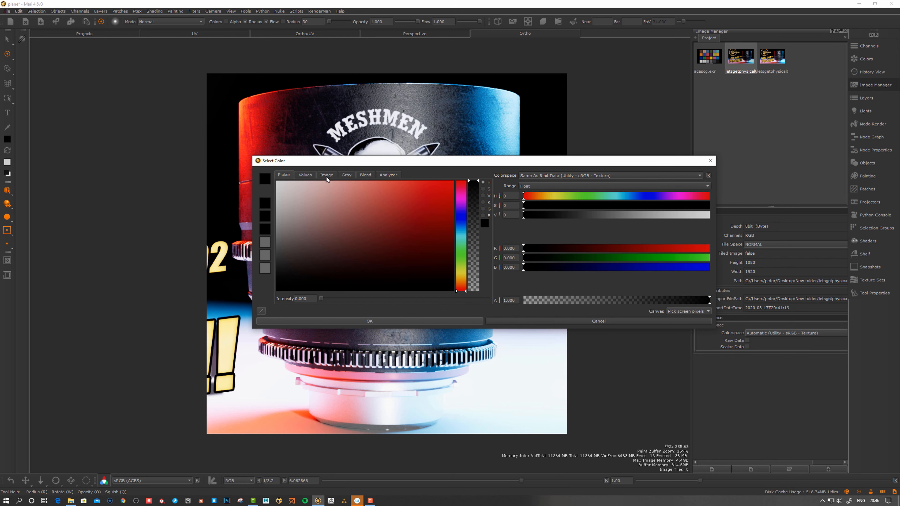
left_click(306, 174)
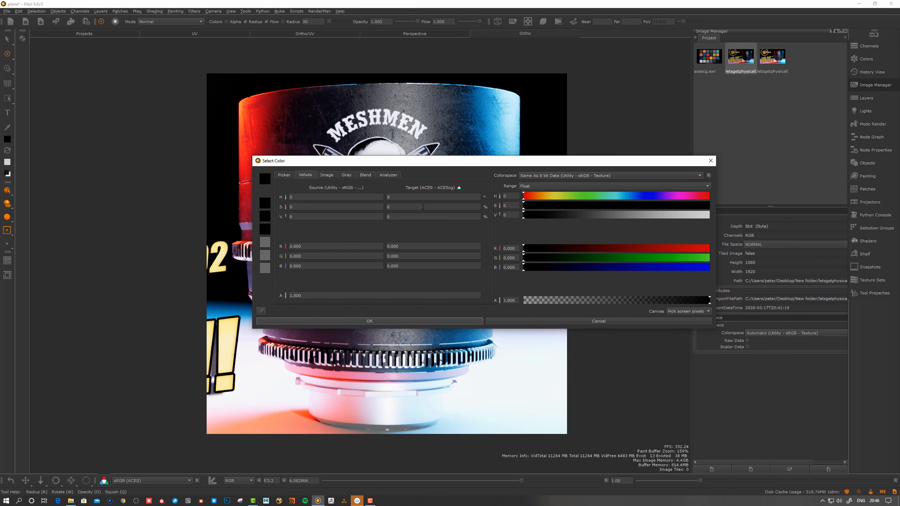
Set the foreground color to hue 120, saturation 100 and value 100
left_click(510, 195)
type("120")
key("Tab")
type("100")
key("Tab")
type("100")
key("Tab")
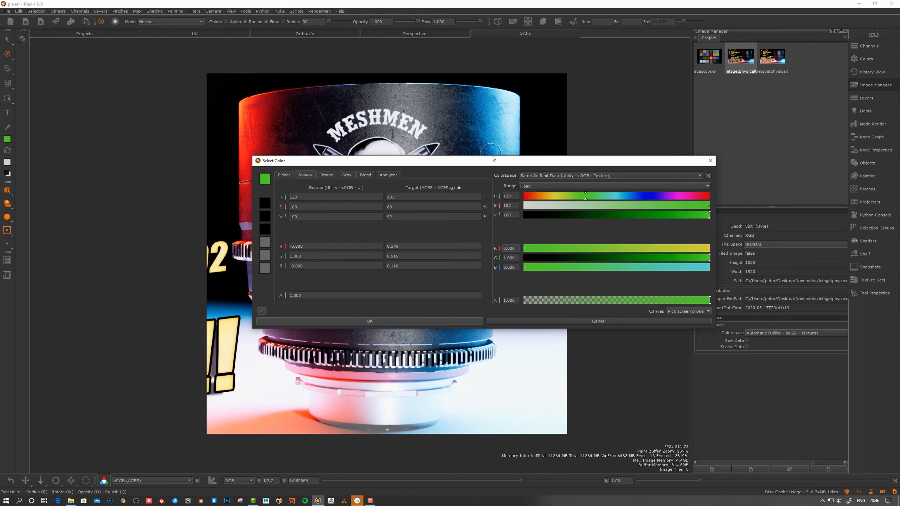
Move the color dialog clear of the lens and sample a dark purple screen pixel from the lens's lower band as foreground color
left_click_drag(493, 164, 486, 159)
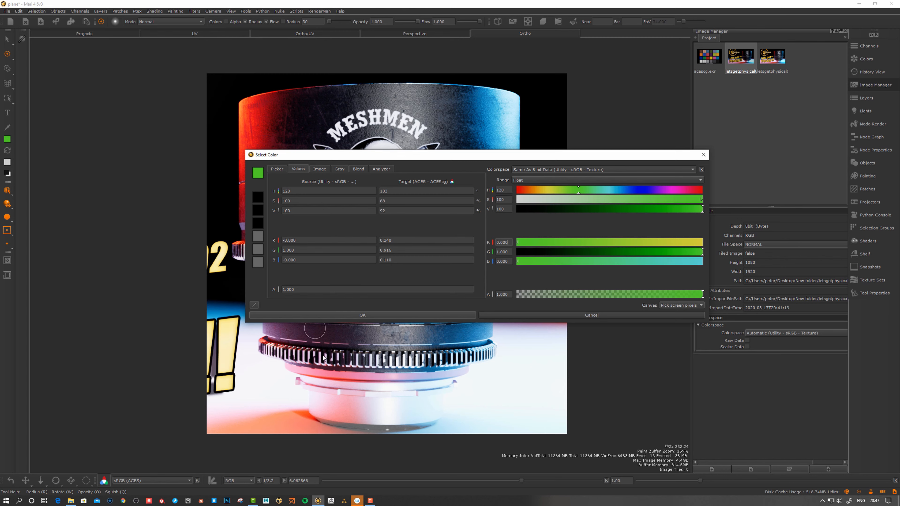
left_click_drag(390, 155, 382, 153)
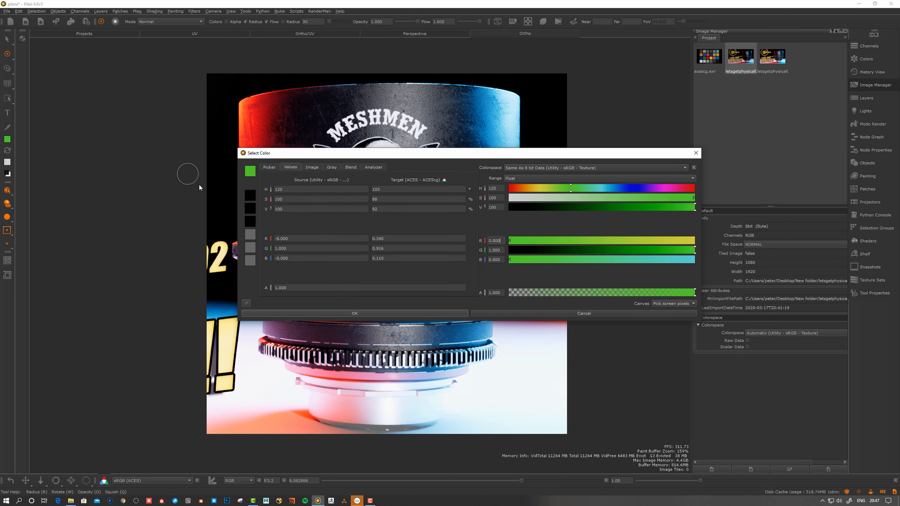
left_click(246, 303)
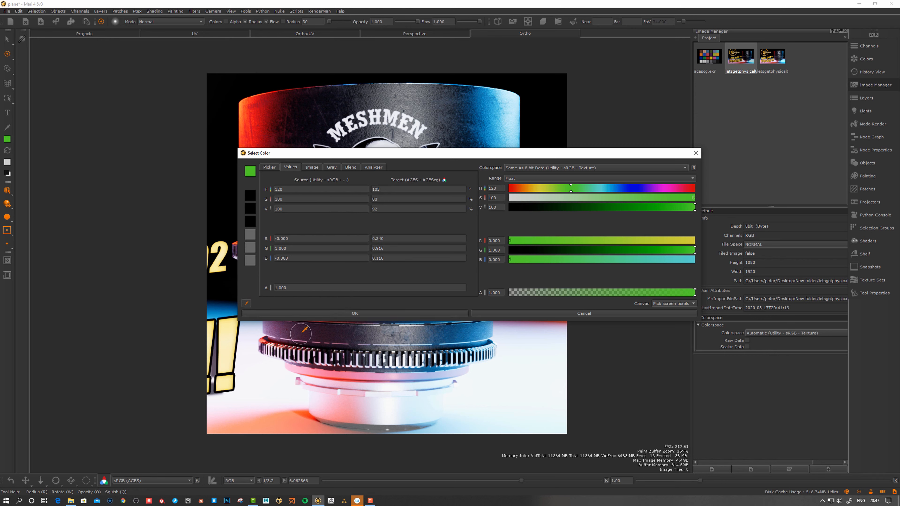
left_click(301, 340)
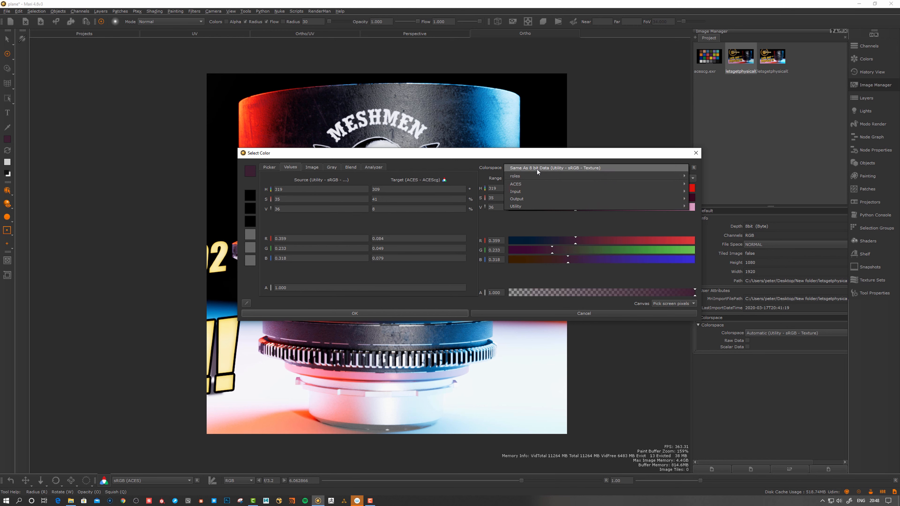
Set the color dialog's colorspace to ACES - ACEScg and resample a dark purple screen pixel from the lens
mouse_move(529, 185)
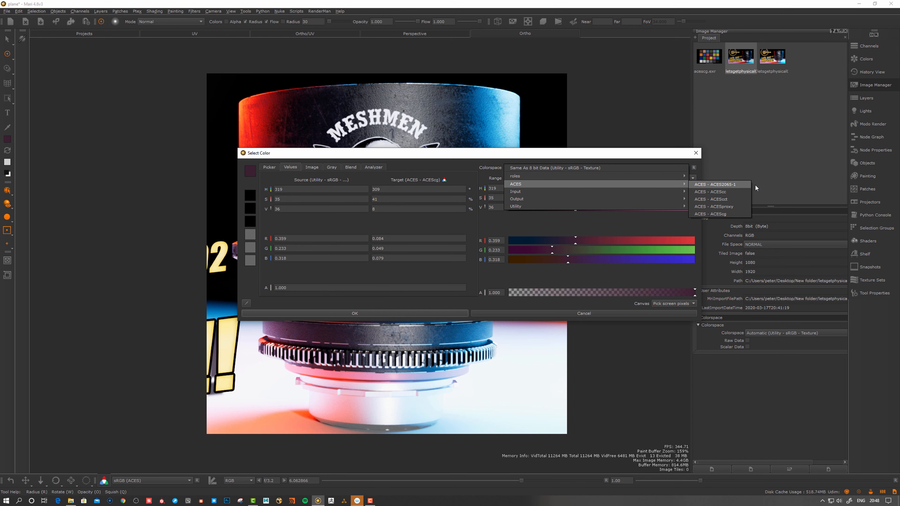
left_click(719, 214)
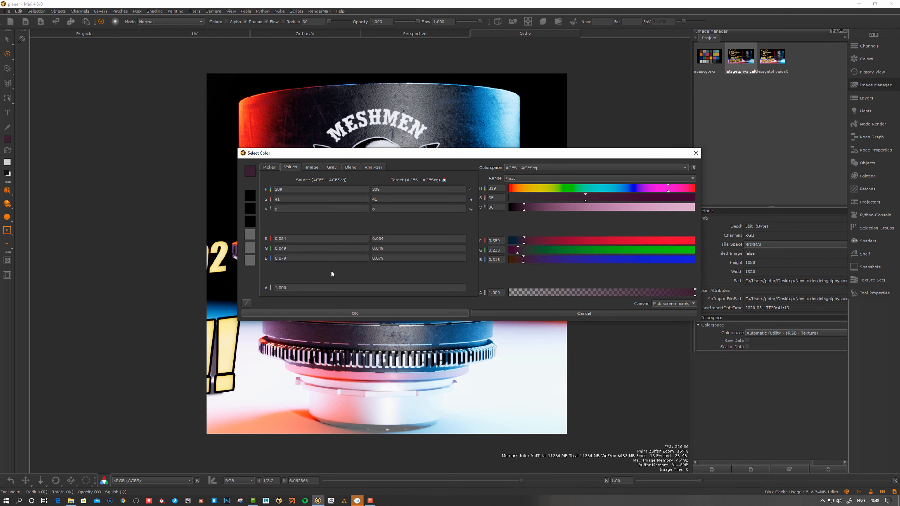
left_click(246, 303)
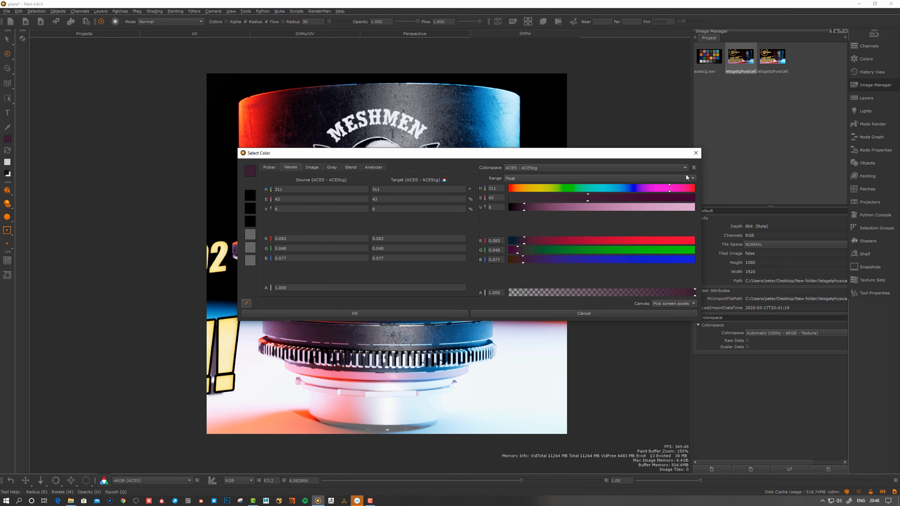
Reset the picker colorspace to Same As 8 bit Data (Utility - sRGB - Texture), sample red from the lens's red-lit edge and accept it as foreground color
left_click(693, 168)
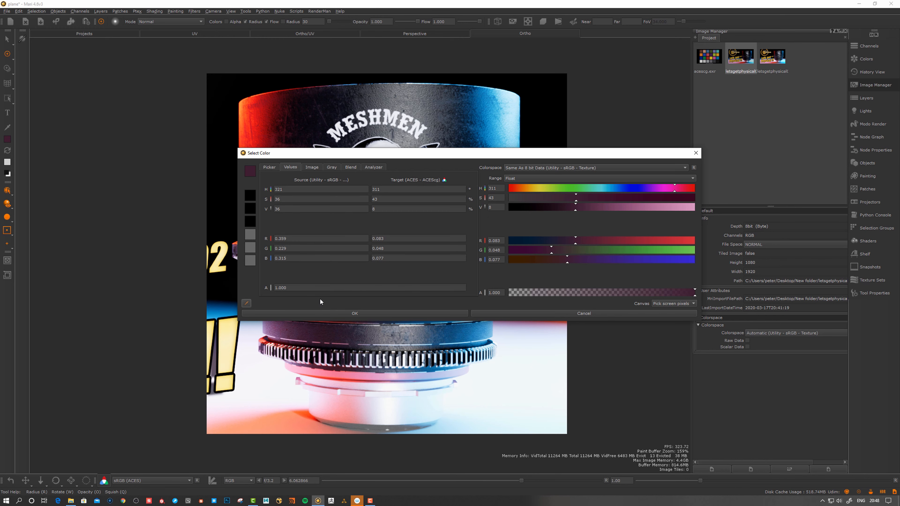
left_click(247, 304)
left_click(276, 115)
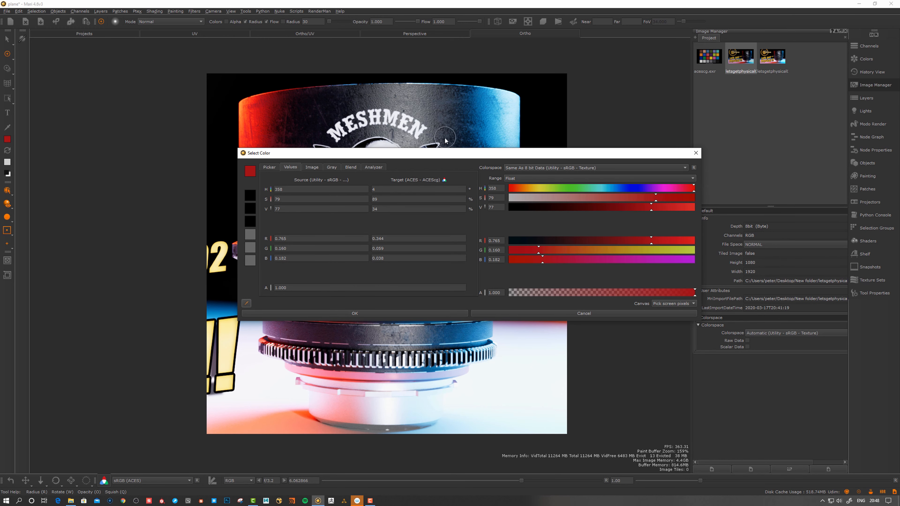
left_click_drag(451, 156, 473, 184)
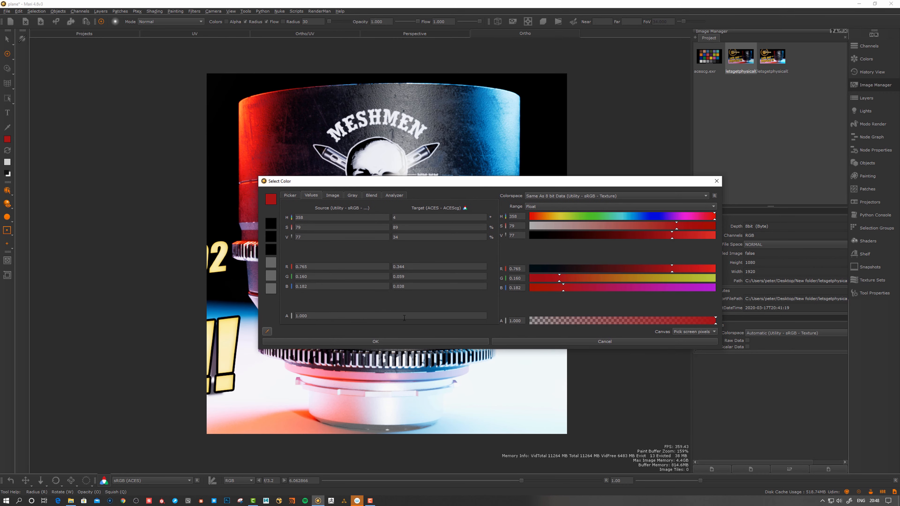
left_click(374, 342)
scroll(418, 253, "down", 2)
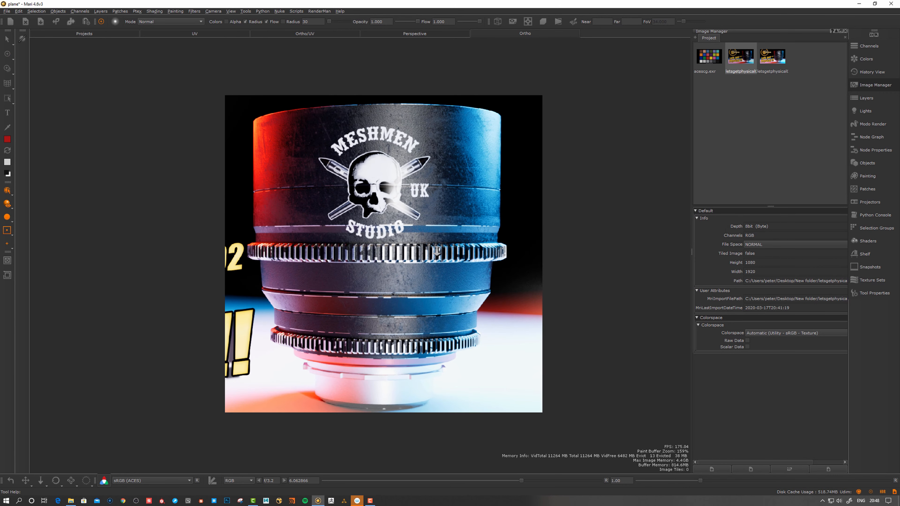
scroll(418, 254, "up", 2)
key("p")
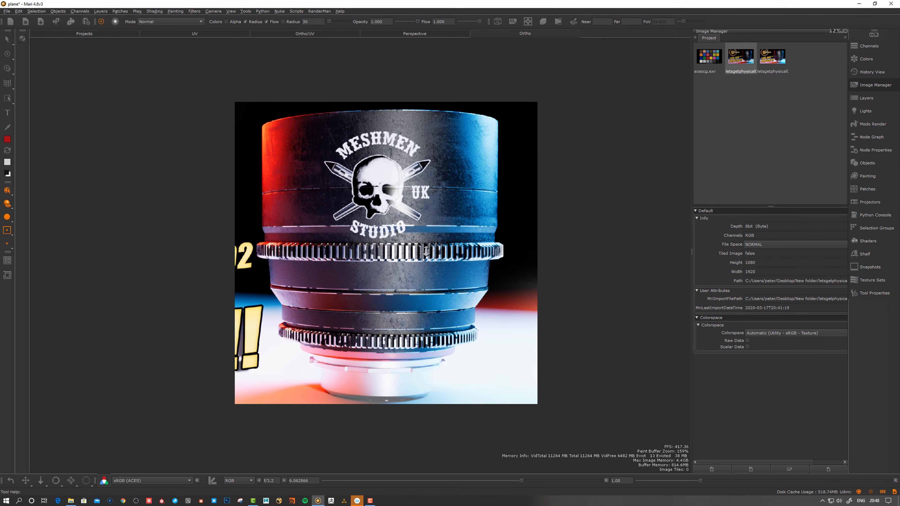
scroll(425, 256, "up", 2)
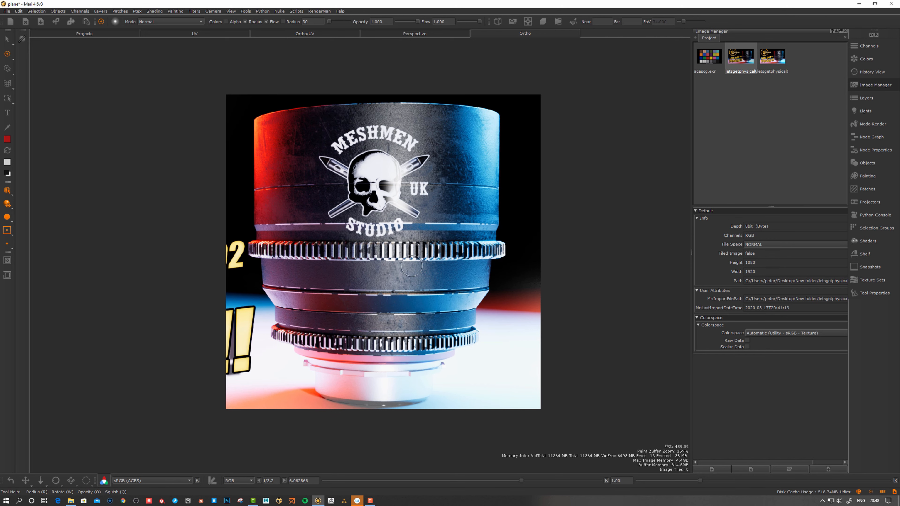
scroll(417, 275, "up", 1)
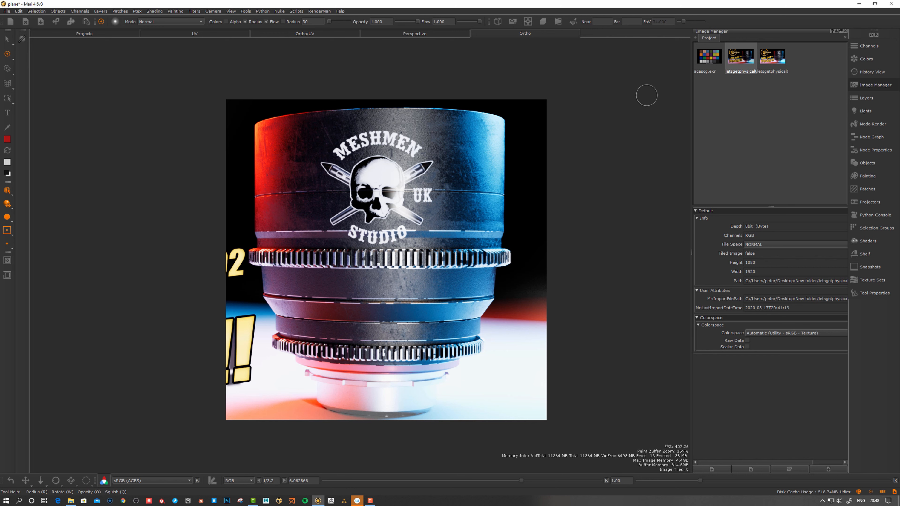
Compare the image details and colorspace assignments of acescg.exr and the first lens image in the project's image list
left_click(711, 56)
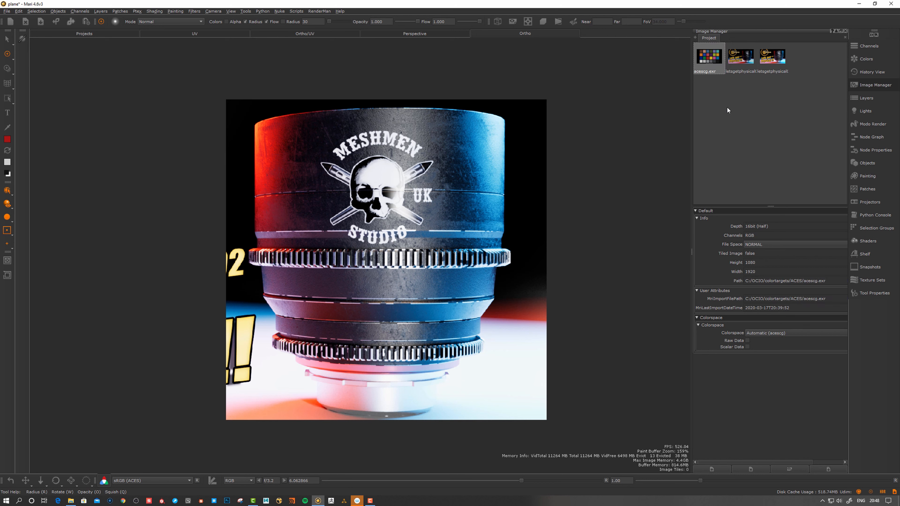
left_click(729, 115)
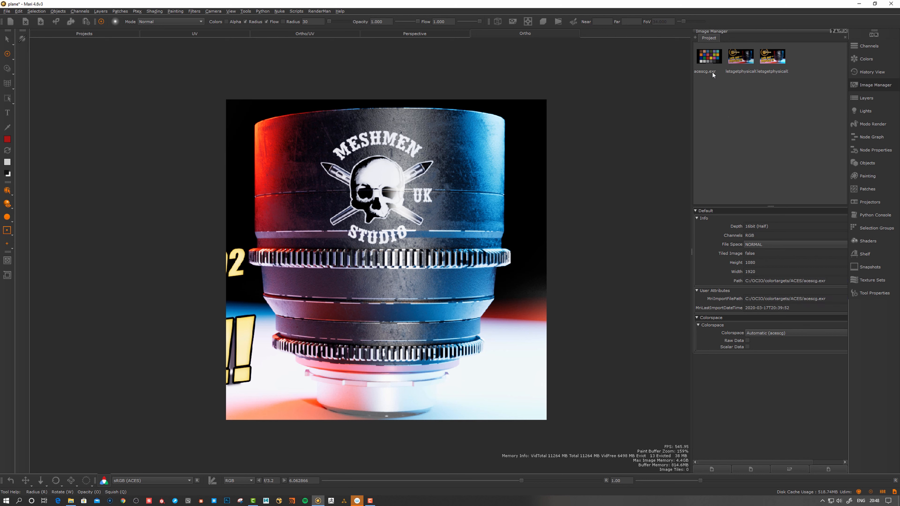
left_click(709, 59)
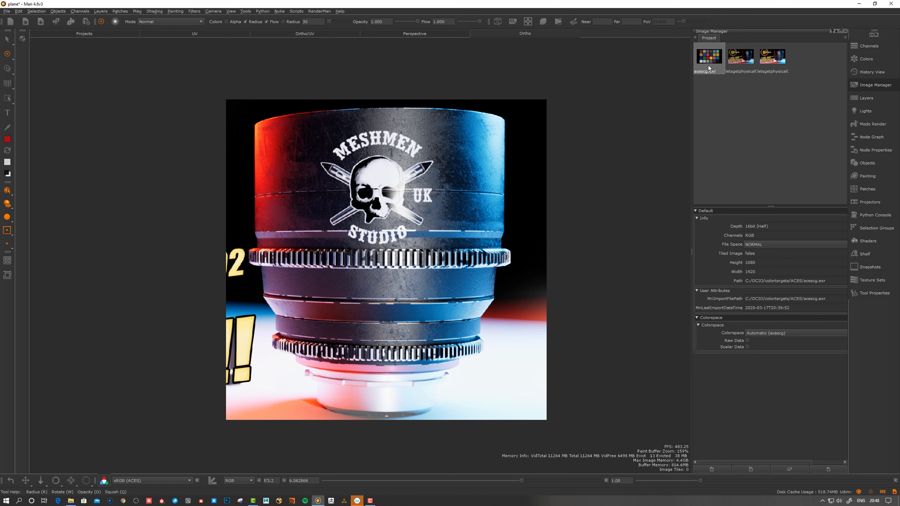
left_click(720, 128)
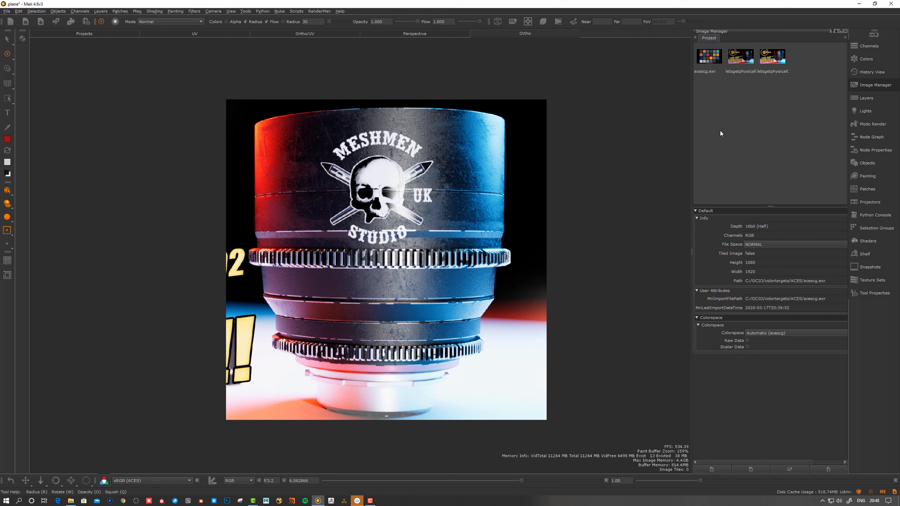
left_click(710, 61)
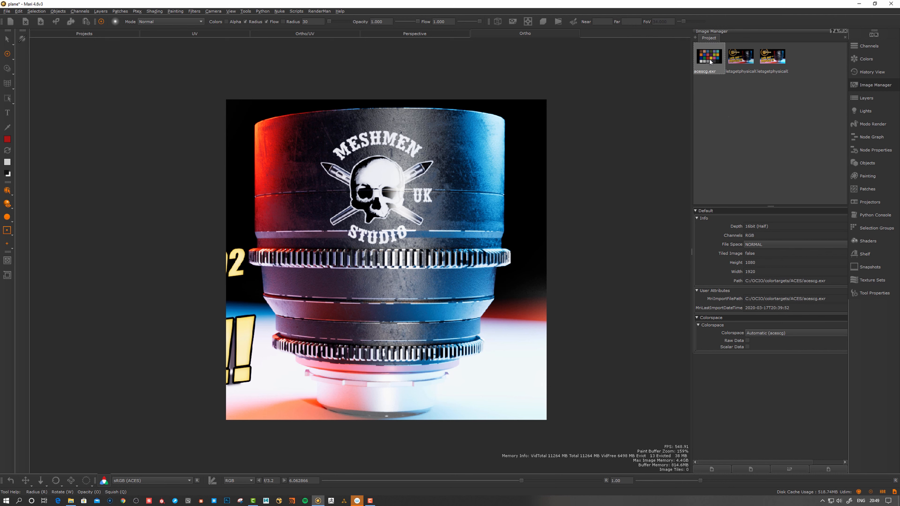
left_click(709, 91)
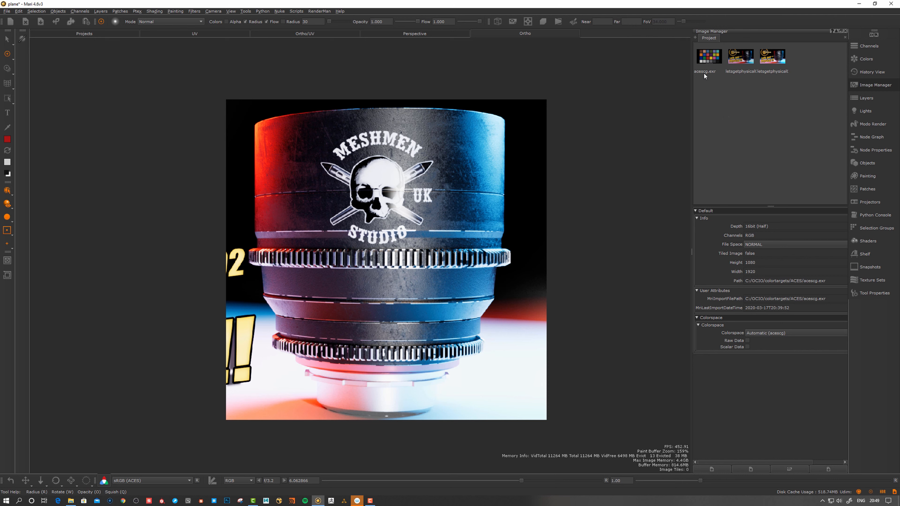
left_click(742, 61)
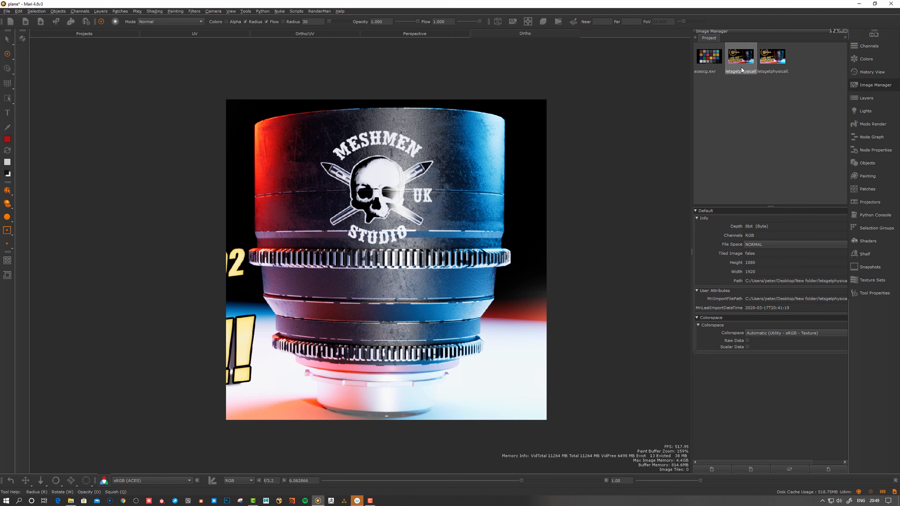
middle_click_drag(545, 217, 542, 212, "alt")
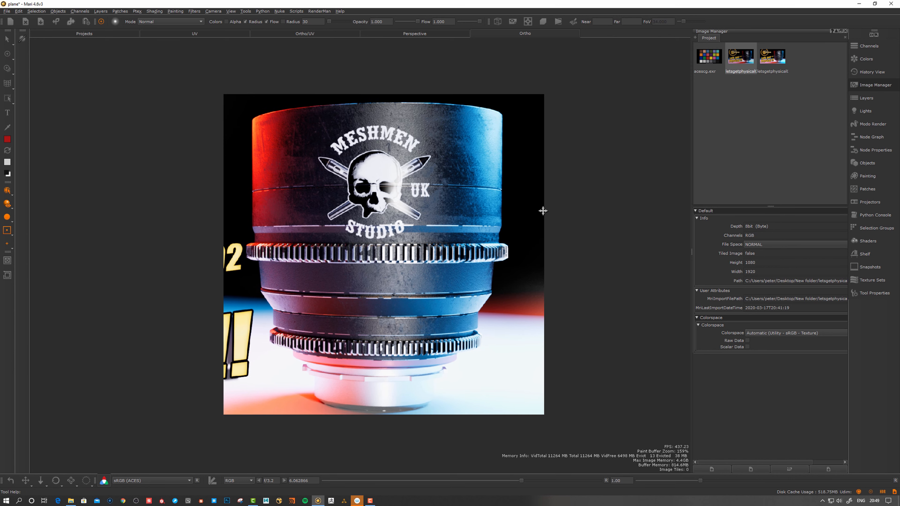
mouse_move(542, 211)
right_mouse_down("alt")
mouse_move(530, 215)
mouse_move(531, 226)
mouse_move(516, 223)
mouse_move(528, 217)
right_mouse_up("alt")
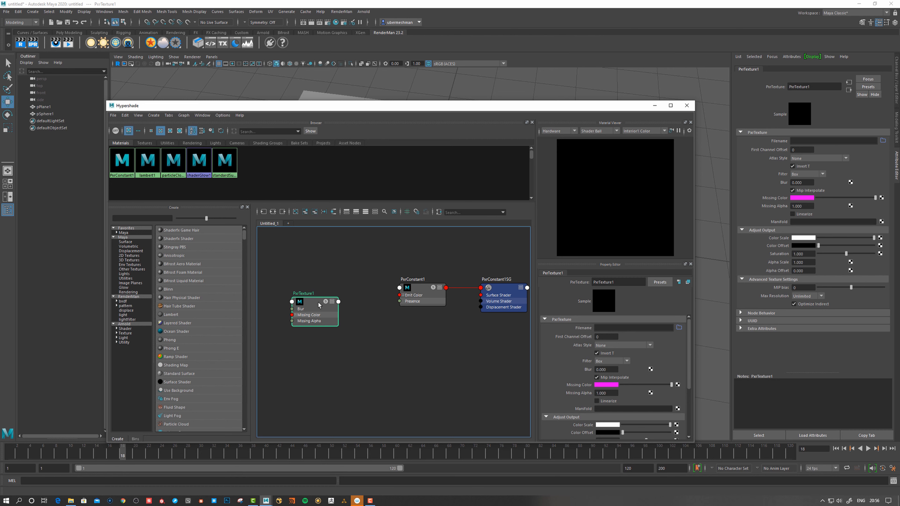
Switch to Maya's Hypershade and move the PxrTexture1 node below and to the left of PxrConstant1
left_click_drag(320, 306, 324, 307)
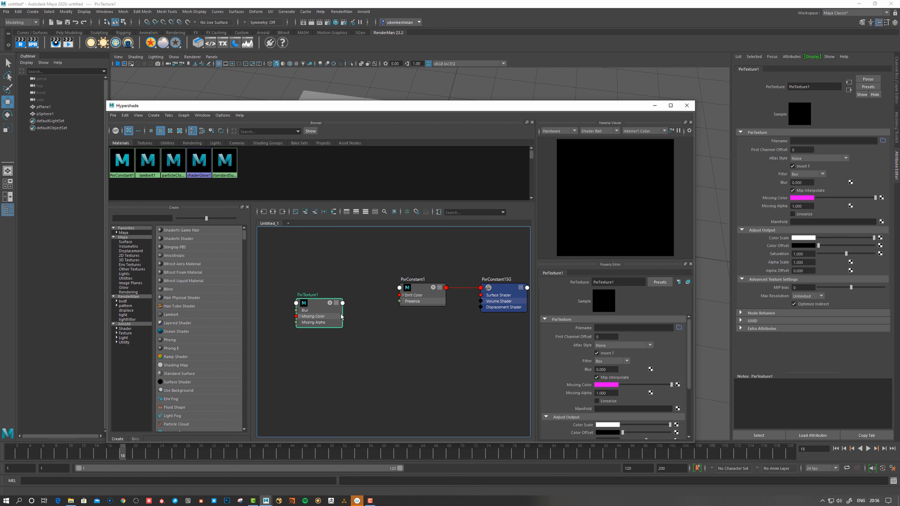
left_click_drag(326, 310, 313, 334)
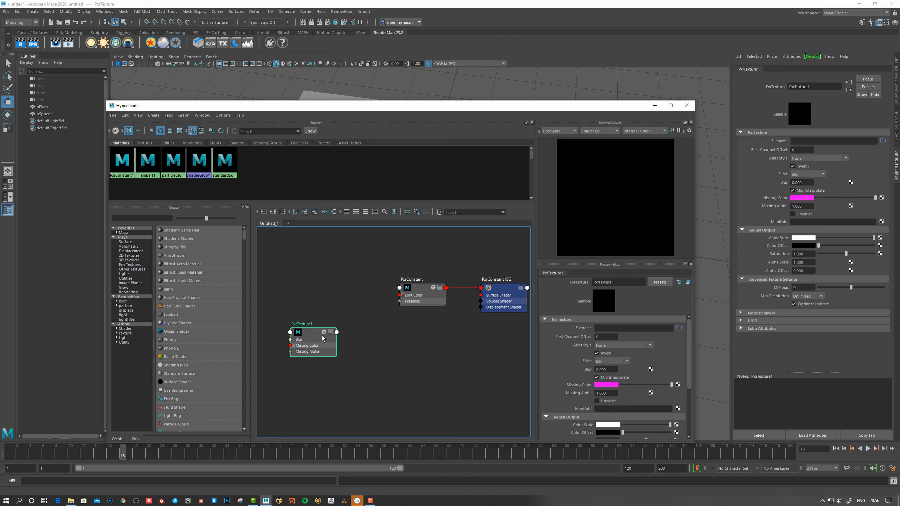
left_click_drag(311, 331, 318, 335)
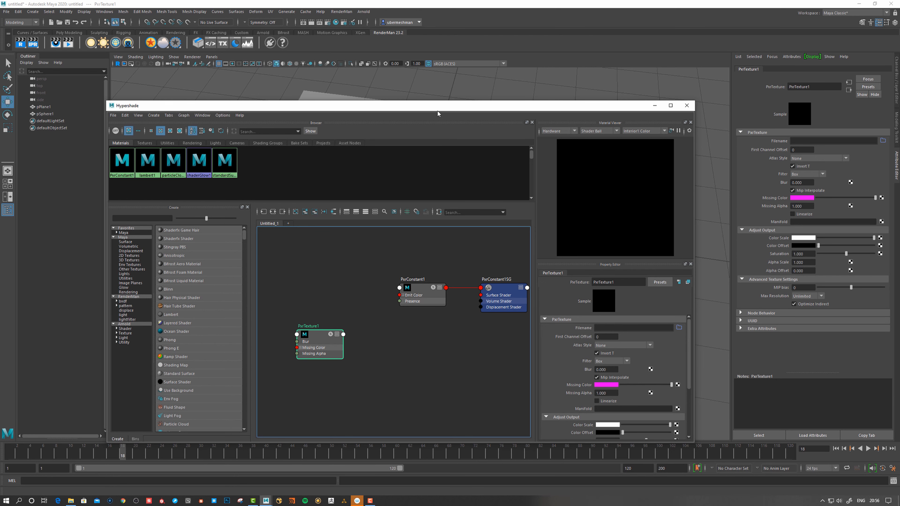
Select the PxrTexture1 node and read the description of its Linearize option
left_click_drag(439, 110, 438, 101)
left_click(314, 328)
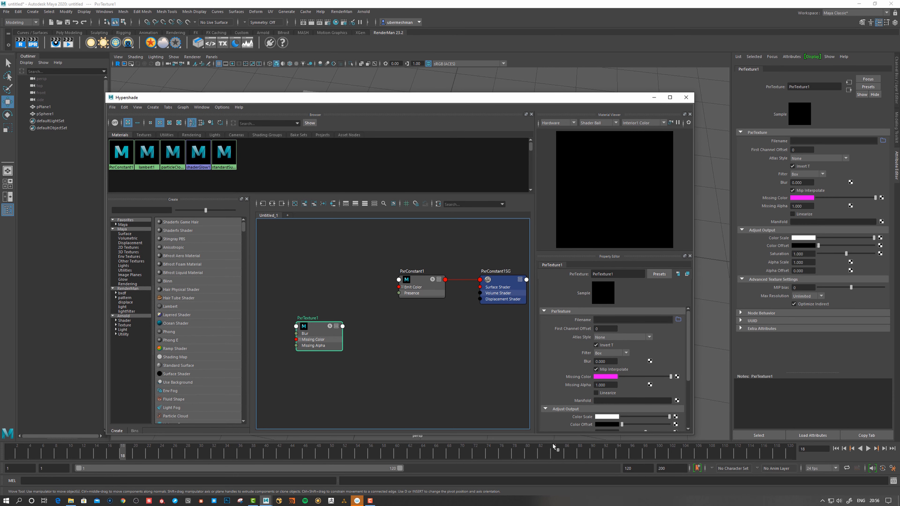
mouse_move(607, 397)
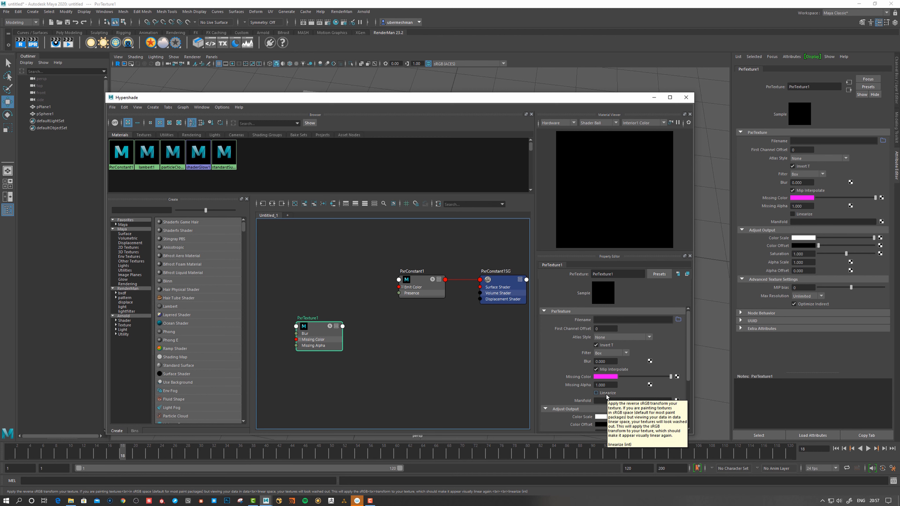
left_click(381, 341)
left_click(316, 329)
Create a File 2D texture node with its placement node below the PxrConstant1 network
left_click_drag(390, 97, 433, 143)
key("Tab")
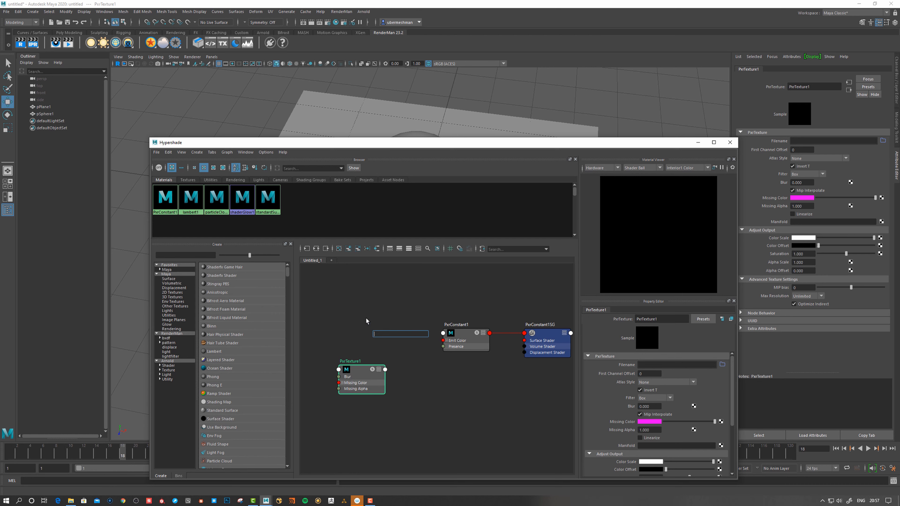
left_click(366, 318)
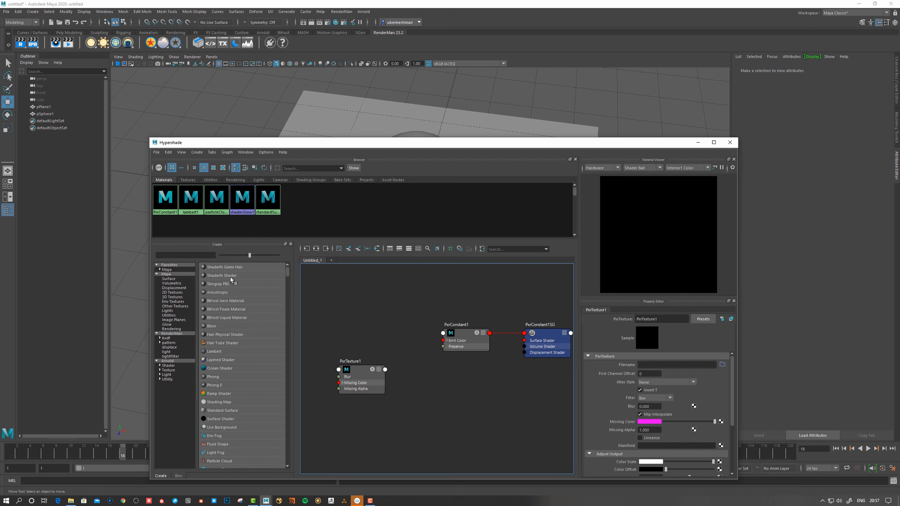
left_click(172, 292)
left_click(210, 292)
left_click(517, 413)
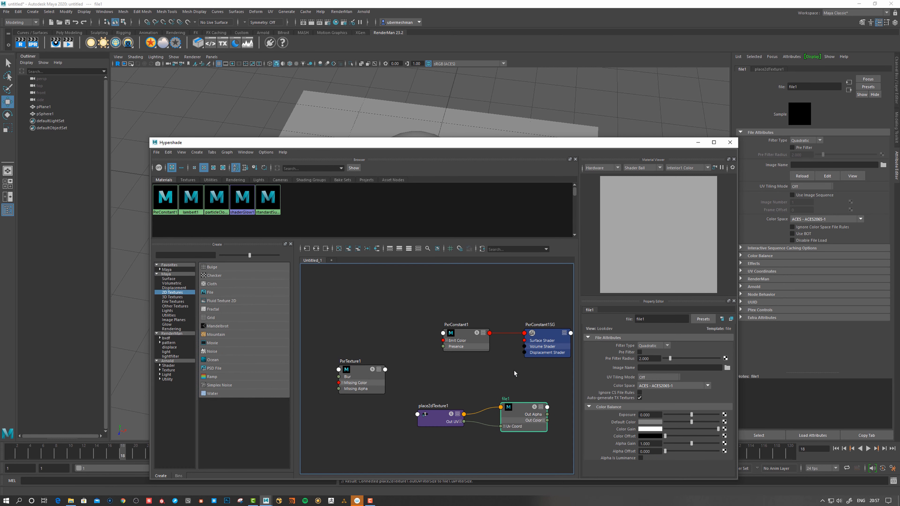
Move the file1 and place2dTexture1 nodes together beneath PxrTexture1 and select file1 alone
left_click_drag(498, 142, 482, 97)
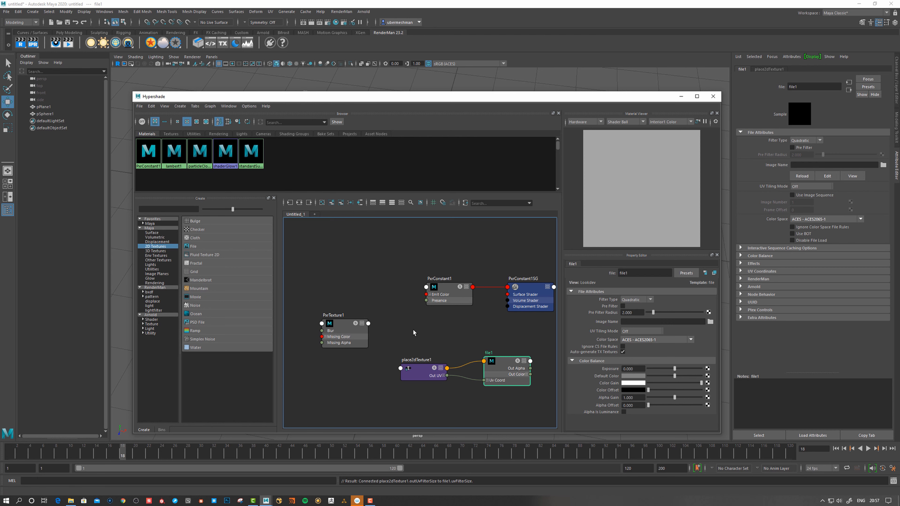
left_click(446, 379, "shift")
left_click_drag(446, 379, 378, 392)
left_click(442, 387)
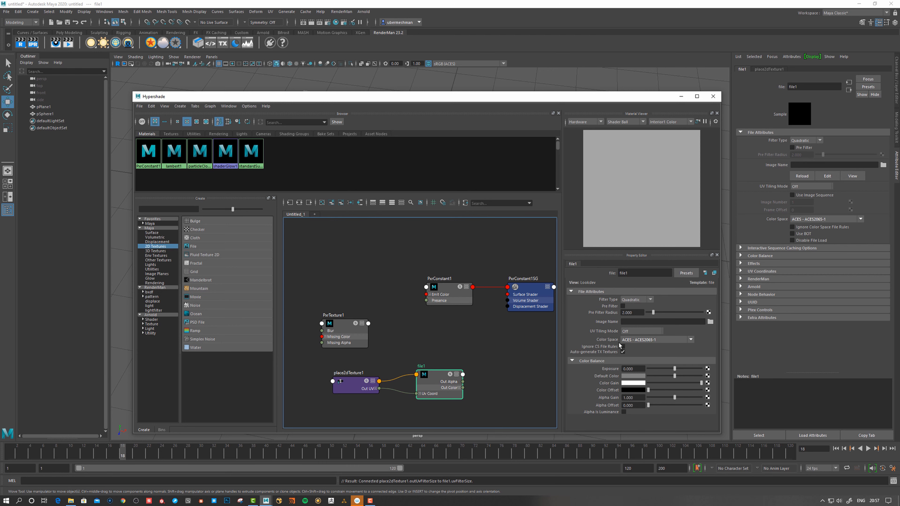
Try ACES - ACEScg as the file1 texture's color space, and settle on Utility - sRGB - Texture
left_click(632, 341)
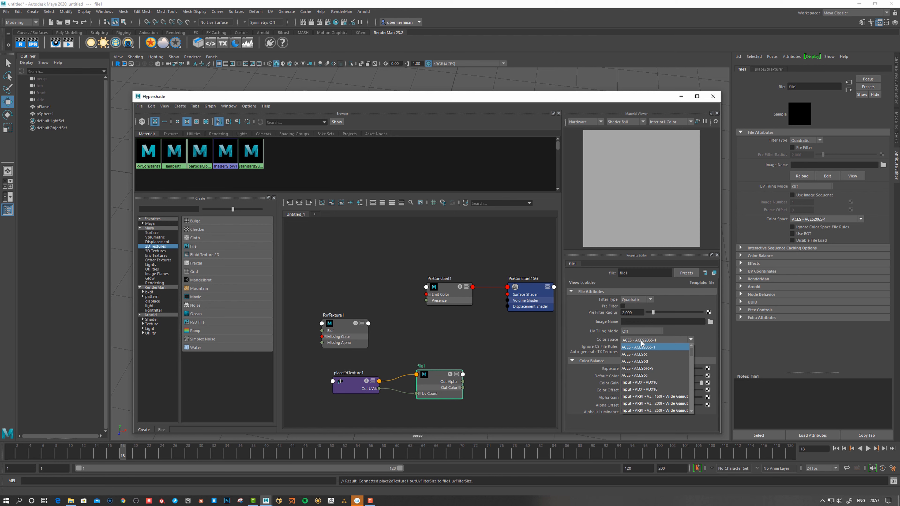
left_click(645, 375)
left_click(652, 341)
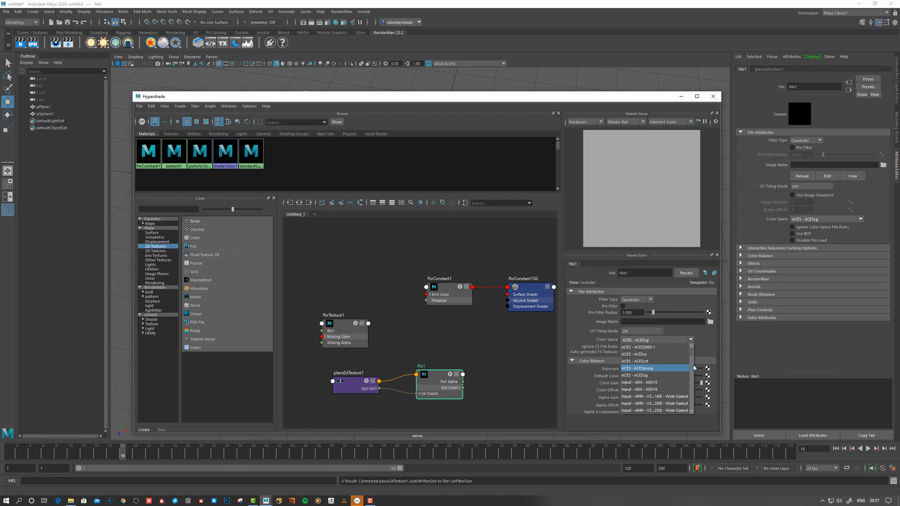
left_click_drag(689, 356, 689, 371)
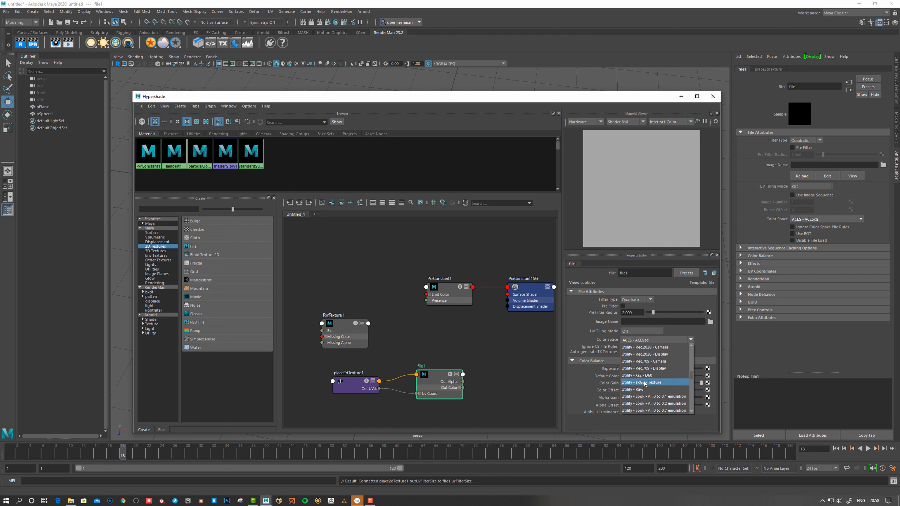
left_click(644, 383)
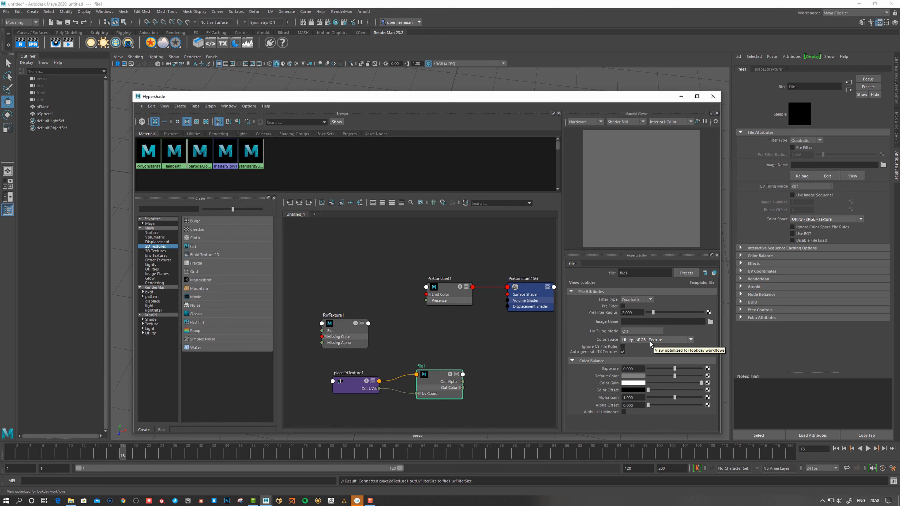
Nudge the file1 node slightly and show the PxrTexture1 node's attributes to compare its color options
left_click_drag(441, 382, 437, 382)
left_click(346, 327)
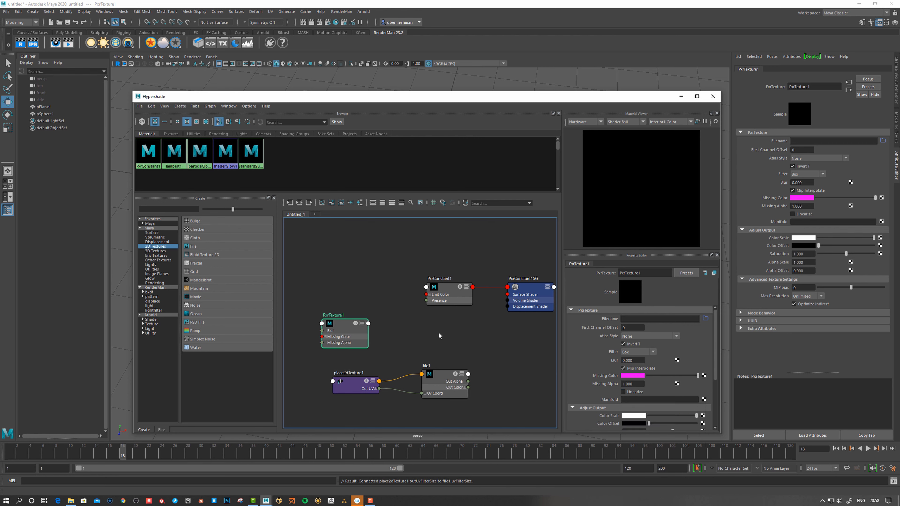
left_click(382, 314)
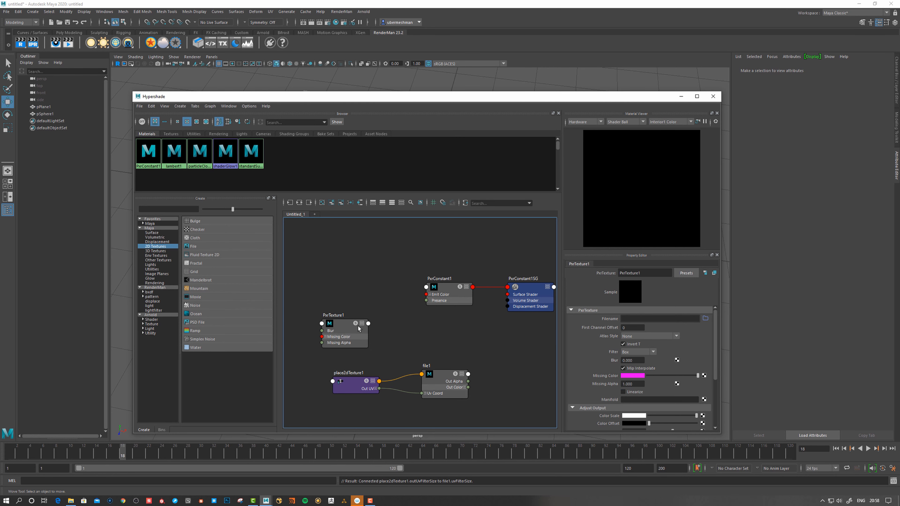
Move the PxrTexture1 node up beside PxrConstant1 and compare its attributes with those of file1
left_click_drag(358, 329, 335, 286)
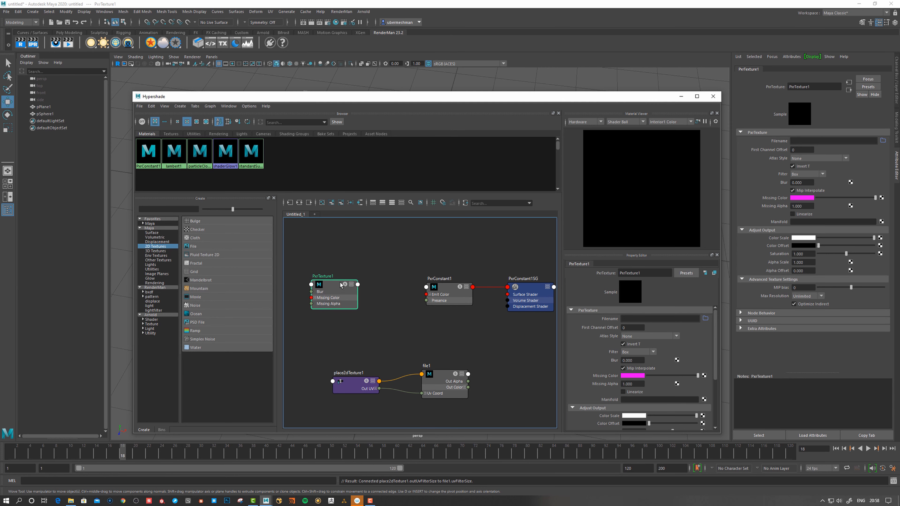
left_click(442, 377)
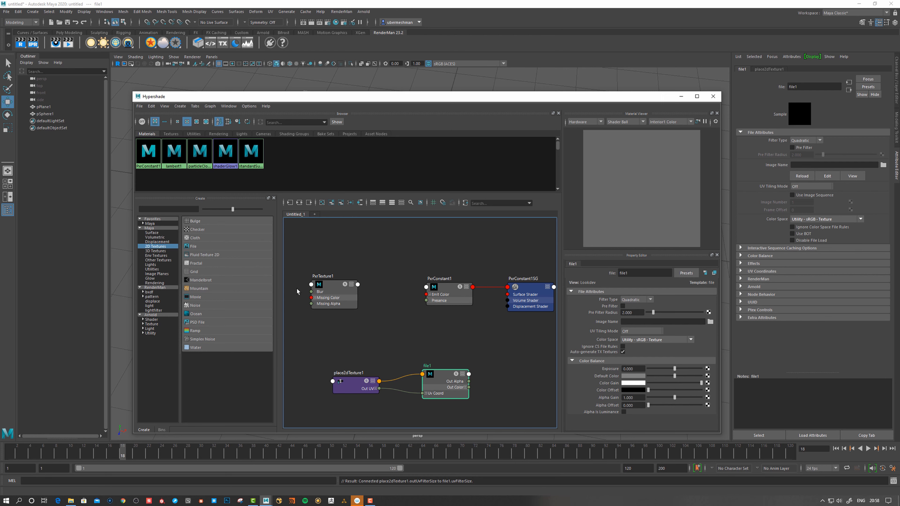
left_click(333, 285)
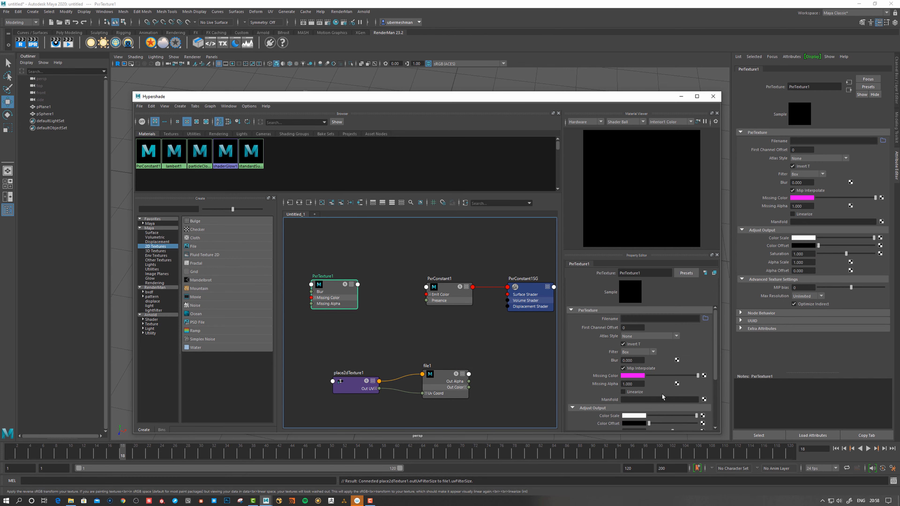
left_click(381, 300)
left_click(318, 288)
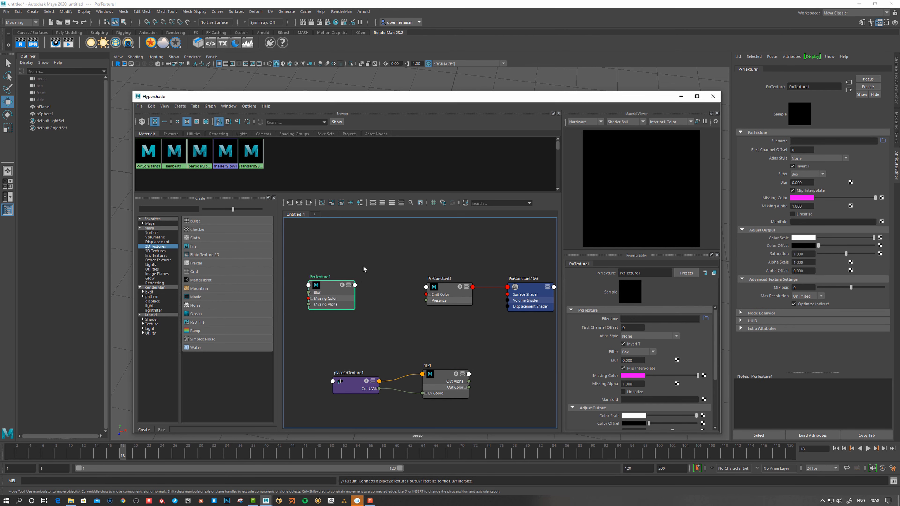
left_click(364, 268)
left_click(328, 284)
left_click_drag(329, 287, 337, 287)
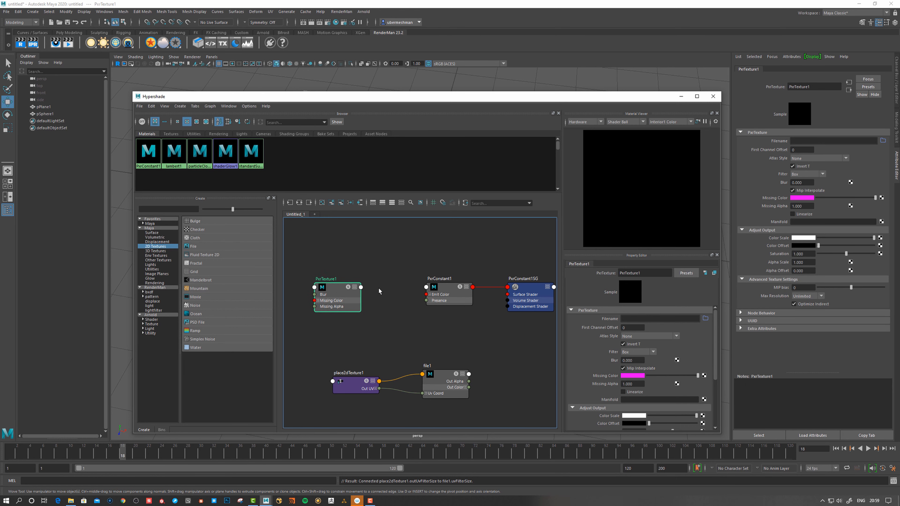
Switch to the browser and look through the pattern nodes listed in the RenderMan 23 Shading documentation
left_click(123, 501)
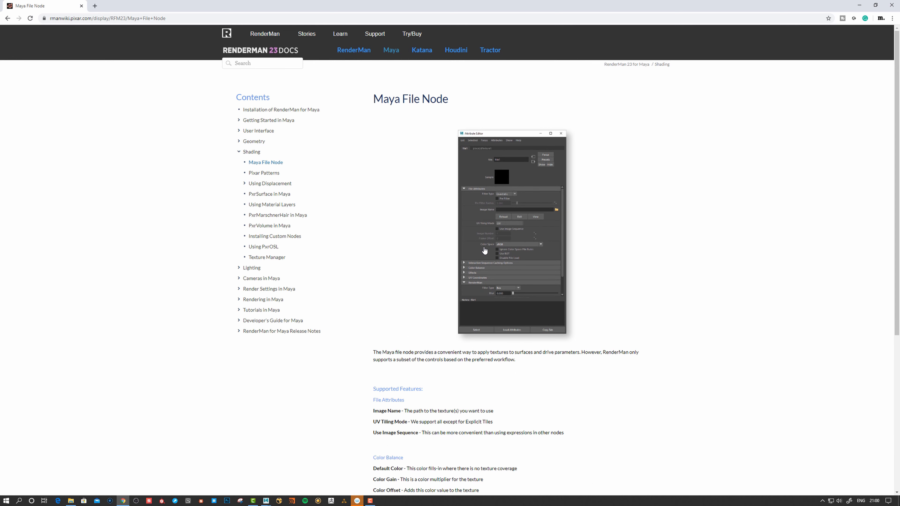
left_click(266, 193)
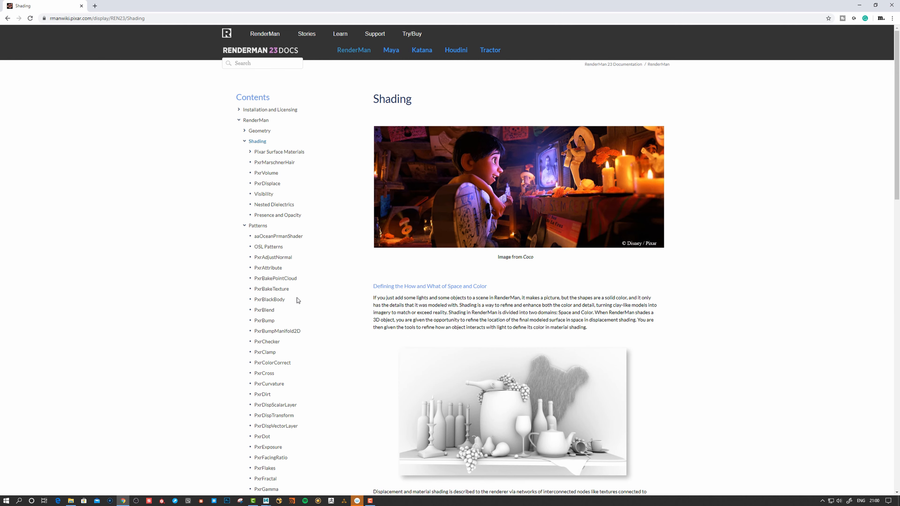
scroll(301, 314, "down", 6)
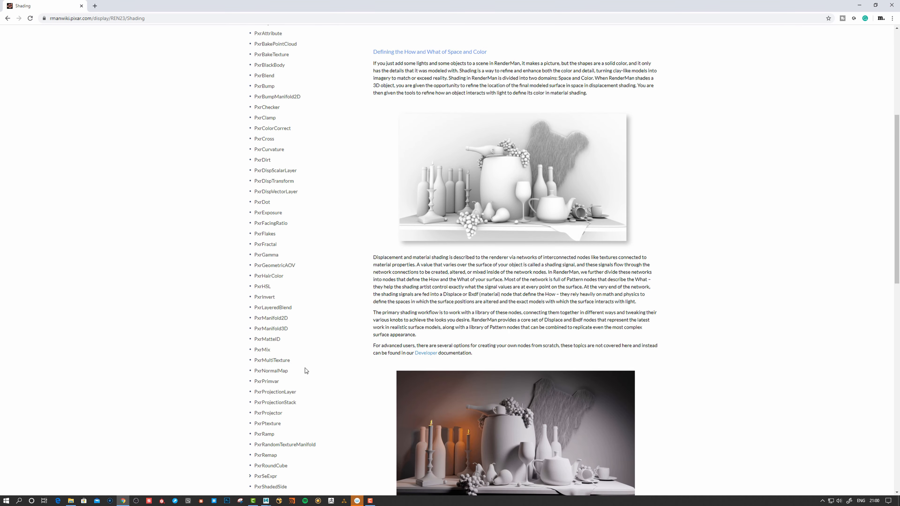
Return to Maya, load acescg.exr from the ACES folder into PxrTexture1, and connect it to PxrConstant1's Emit Color
left_click(266, 501)
left_click(706, 318)
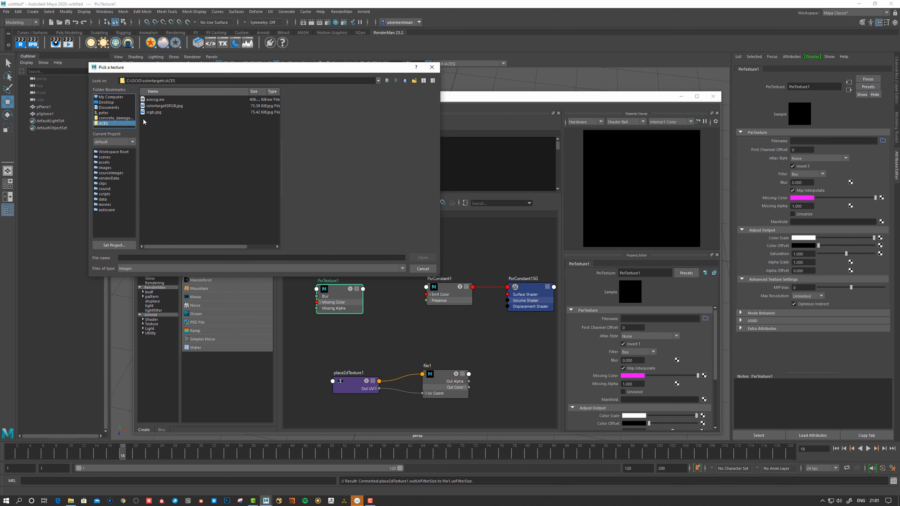
left_click(156, 100)
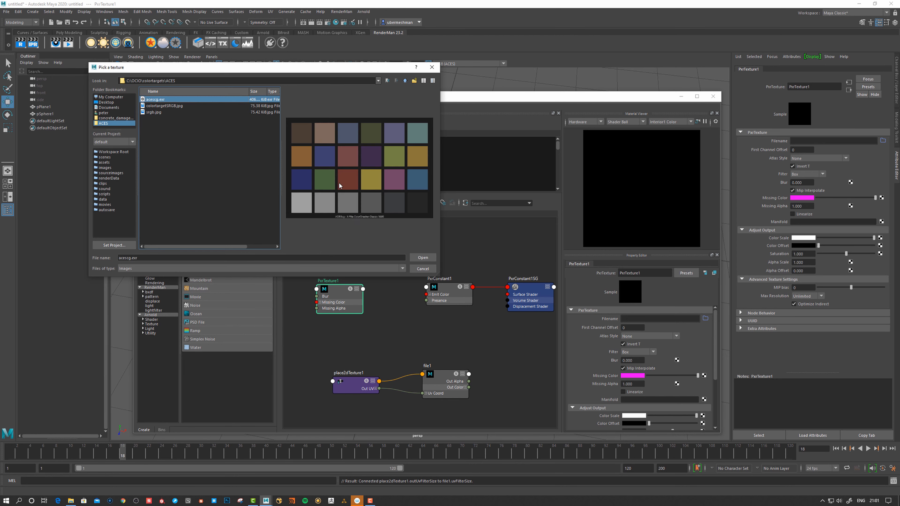
left_click(411, 258)
left_click_drag(357, 331, 427, 294)
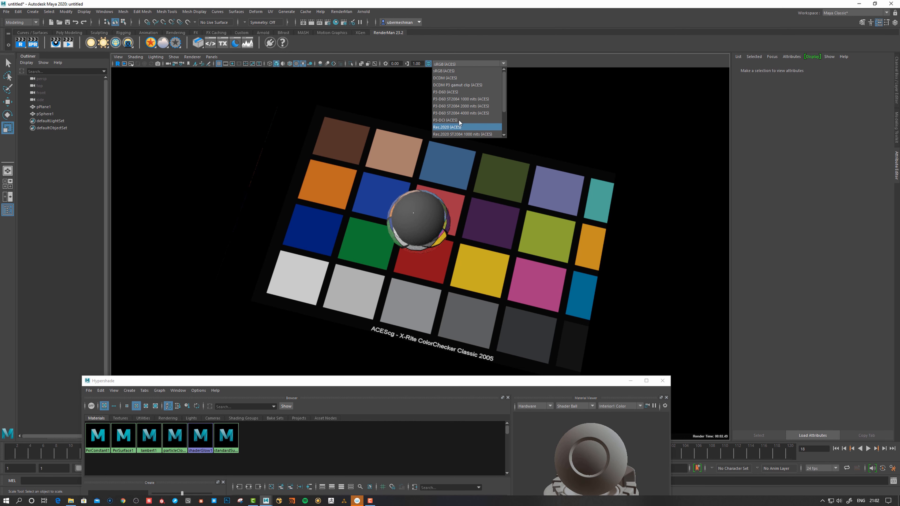
Set the viewport's view transform to Rec.709 (ACES) and switch its renderer to Viewport 2.0
scroll(459, 119, "down", 2)
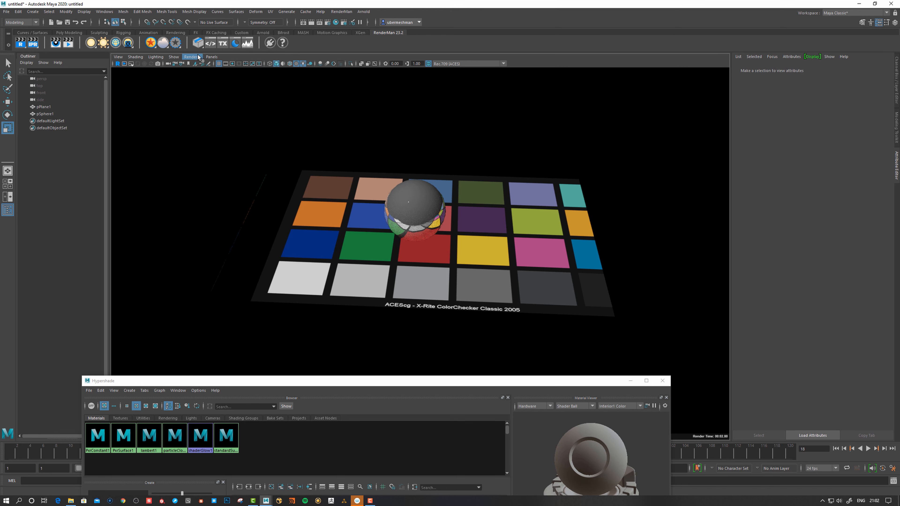
left_click(198, 57)
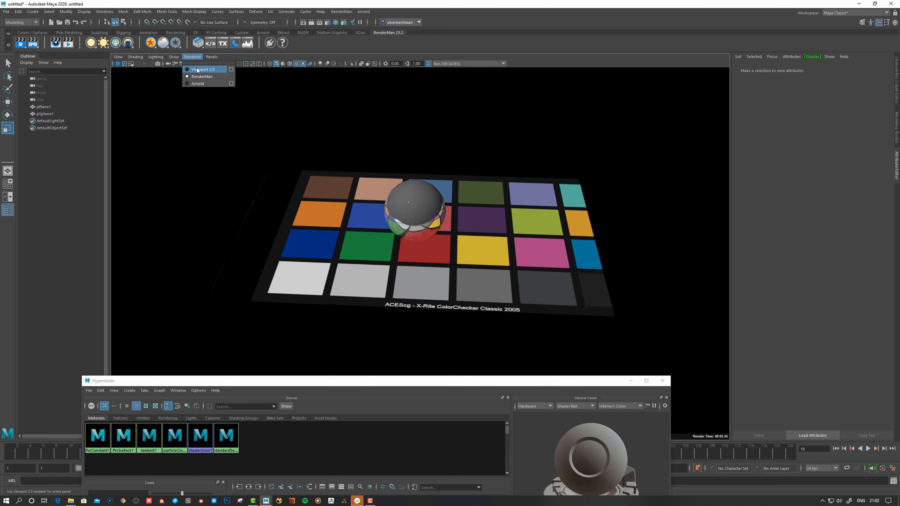
left_click(202, 69)
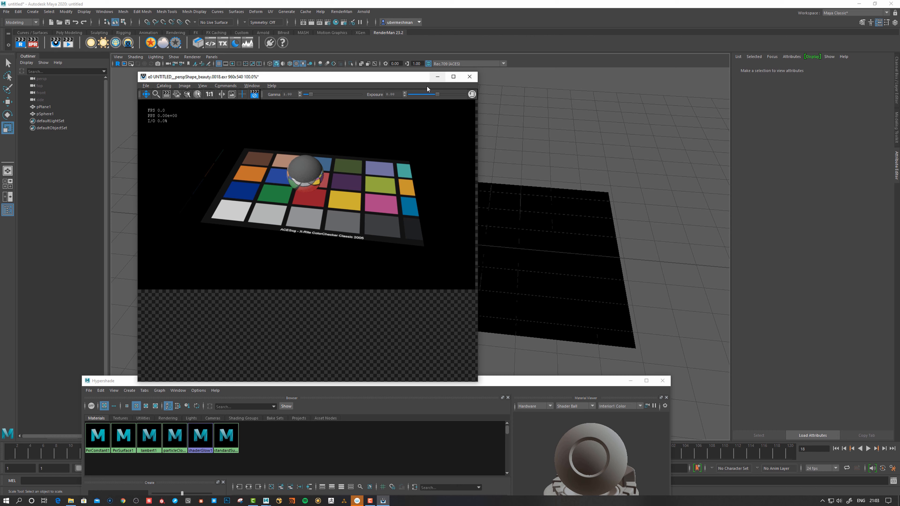
Close the rendered image viewer, discarding its session changes, and show PxrTexture1's attributes in the Hypershade
left_click_drag(402, 78, 393, 113)
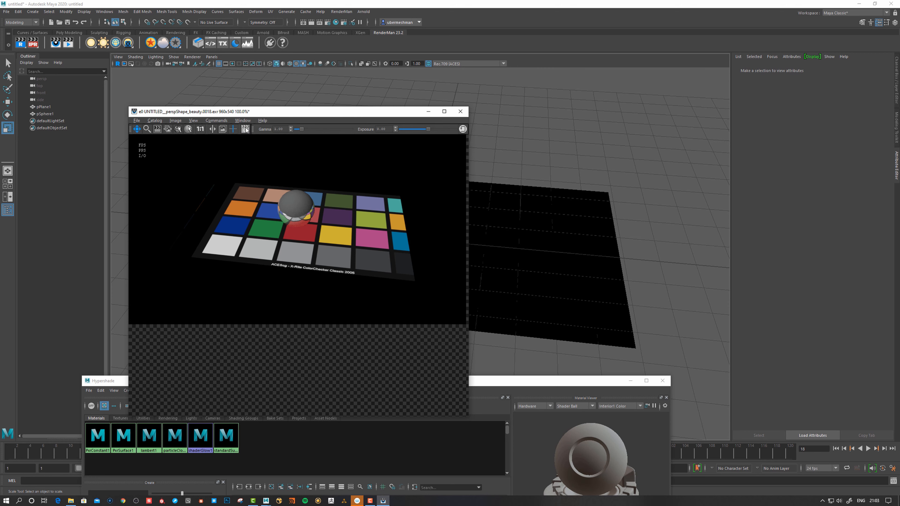
left_click(459, 113)
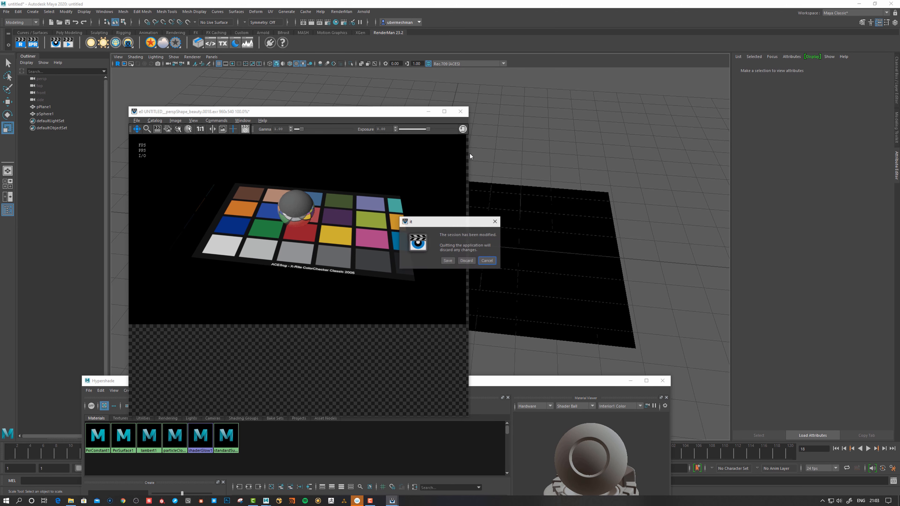
left_click(466, 261)
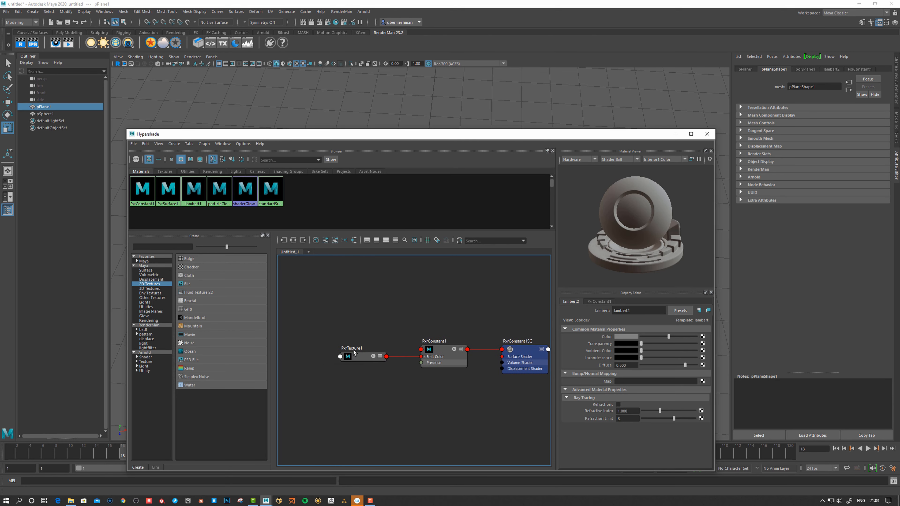
left_click(357, 358)
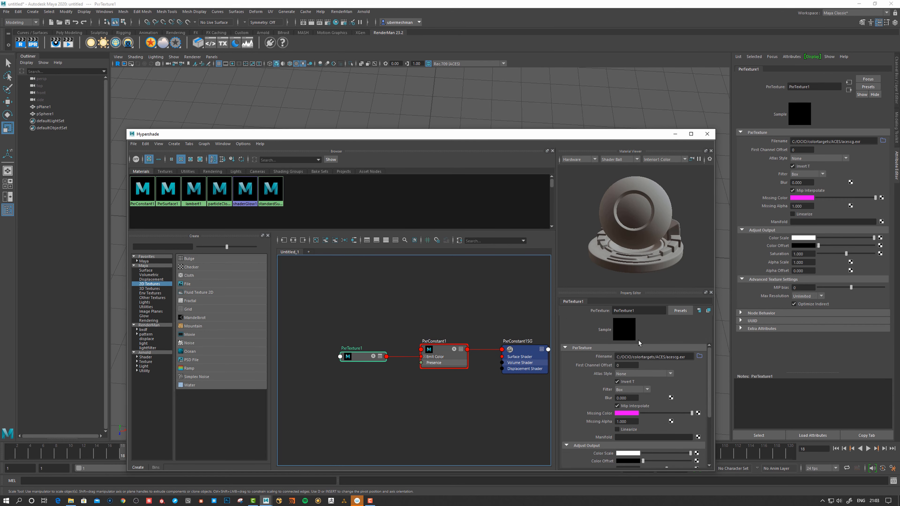
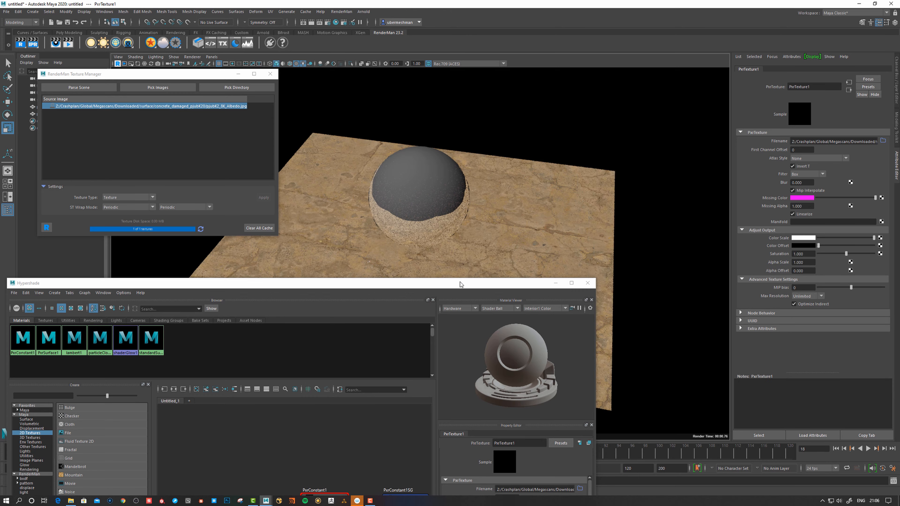
Arrange the Hypershade and texture file dialog around the viewport to compare the concrete albedo preview with the rendered plane
left_click_drag(460, 283, 866, 103)
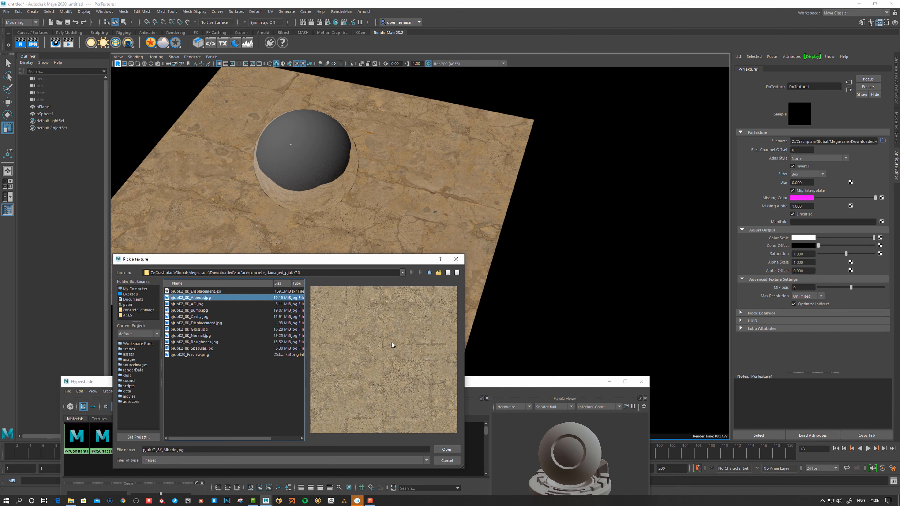
left_click_drag(339, 264, 396, 226)
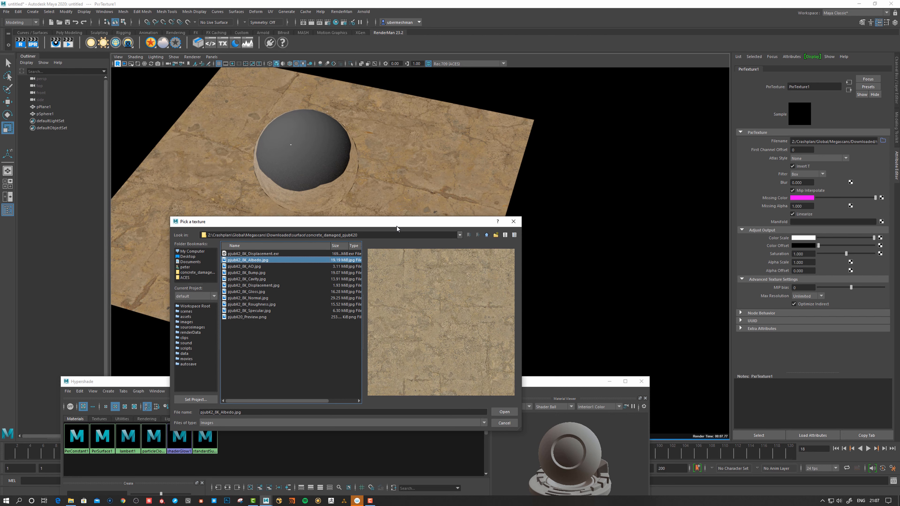
left_click_drag(397, 227, 393, 227)
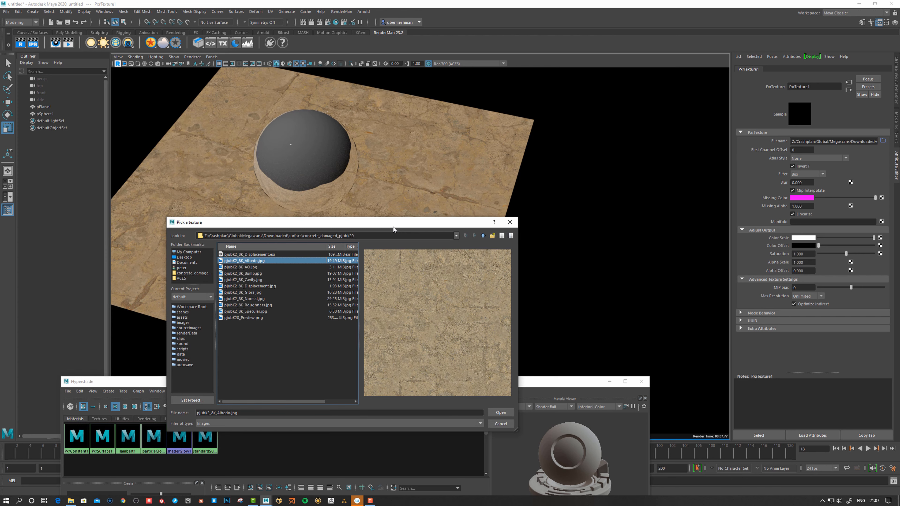
mouse_move(393, 227)
left_mouse_down()
mouse_move(388, 234)
mouse_move(402, 221)
left_mouse_up()
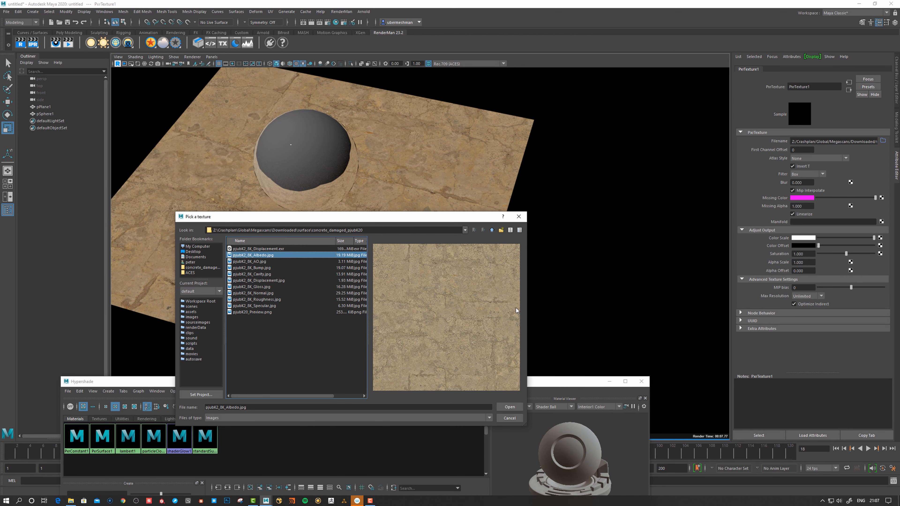
left_click_drag(456, 218, 686, 217)
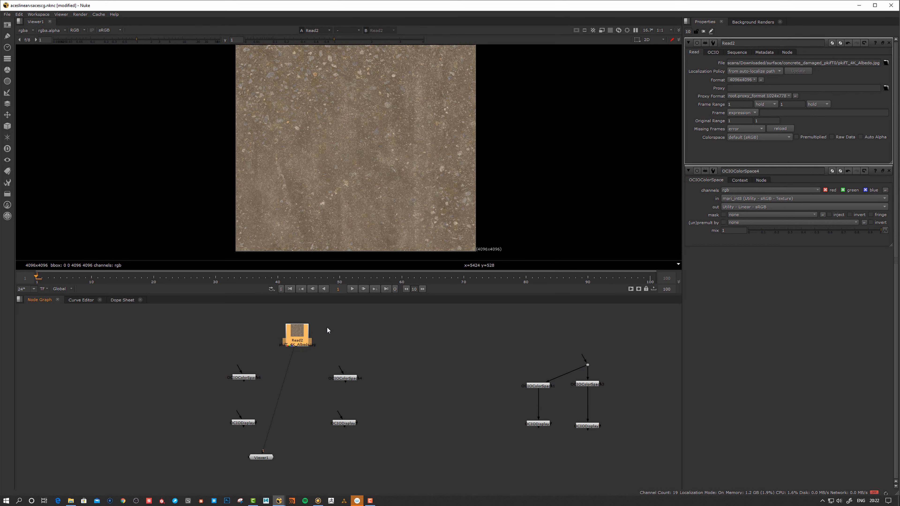
In Nuke, inspect the Read2 node and the damaged concrete albedo texture shown in the viewer
left_click(301, 336)
left_click_drag(302, 336, 301, 334)
left_click(343, 332)
middle_click_drag(343, 331, 359, 332)
middle_click_drag(365, 207, 362, 220)
middle_click_drag(338, 161, 343, 157)
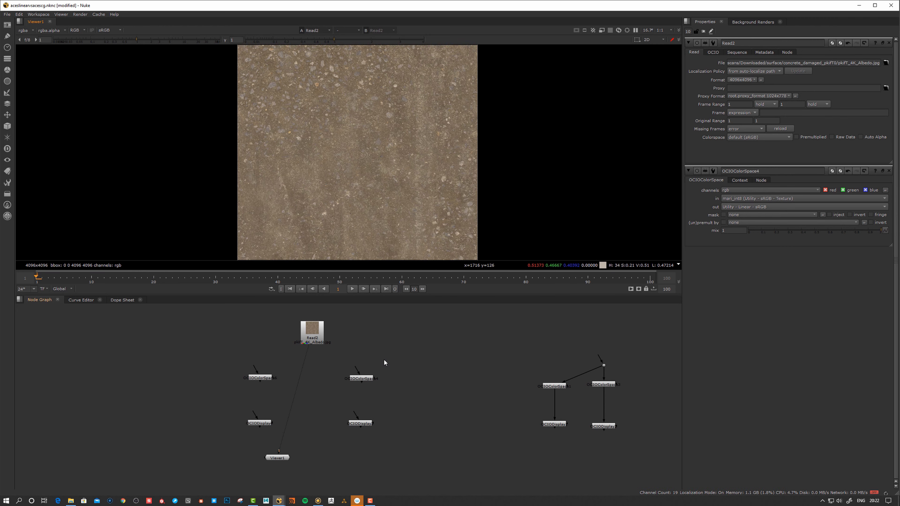
middle_click_drag(408, 338, 405, 335)
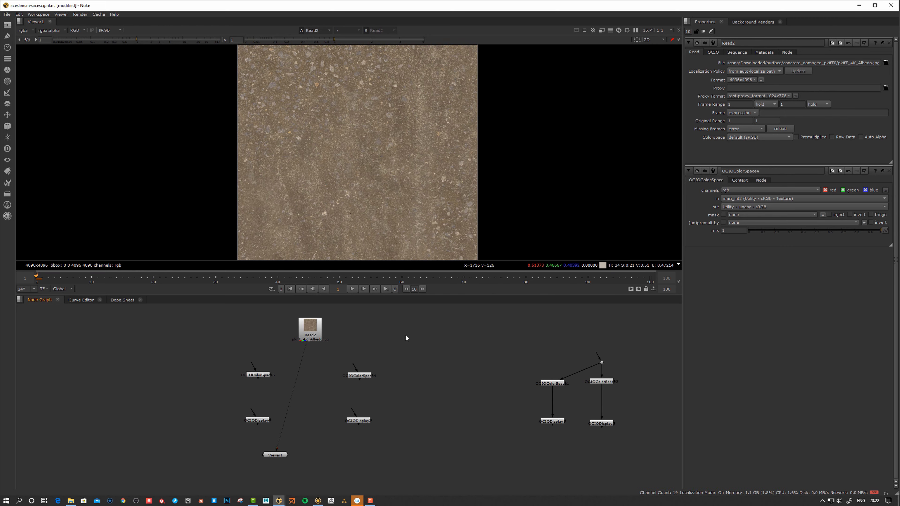
Check the OCIOColorSpace4 node and the OCIODisplay node beneath it, and select Read2 with a slight upward nudge
left_click(358, 375)
left_click(361, 421)
left_click(365, 377)
left_click(390, 376)
left_click(319, 334)
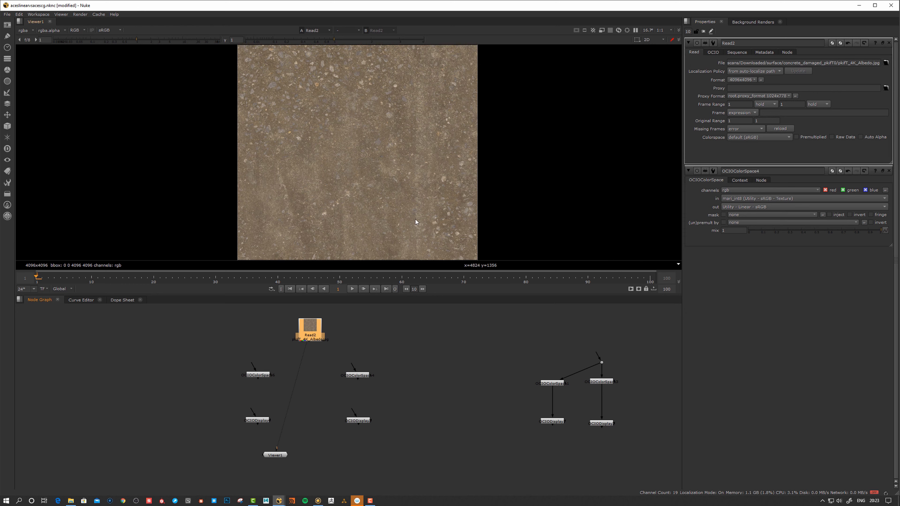
left_click_drag(309, 330, 309, 326)
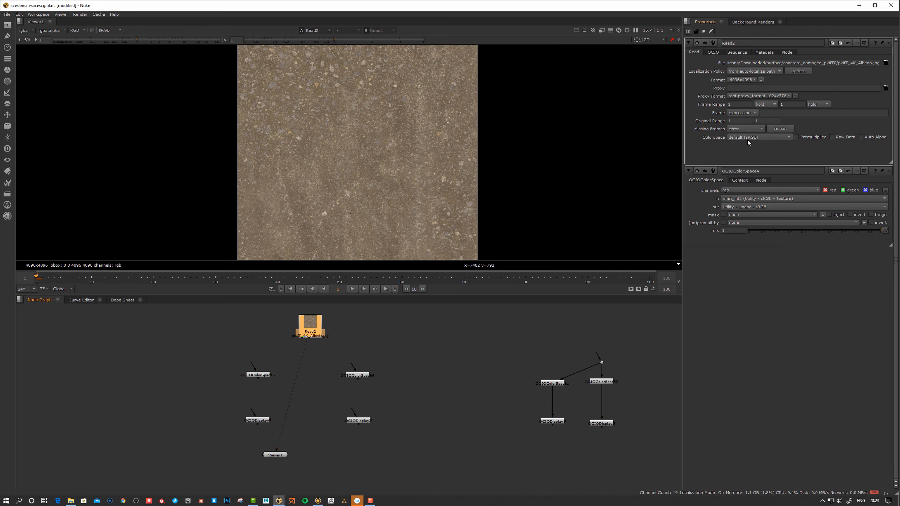
Set the viewer's display transform to None and enable Raw Data on the Read2 node
left_click(106, 30)
left_click(105, 38)
middle_click_drag(325, 329, 326, 334)
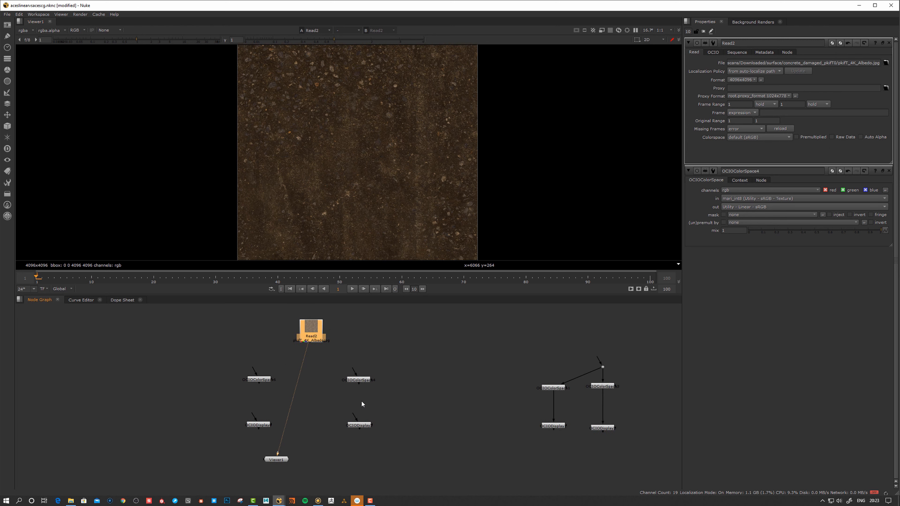
left_click(362, 382)
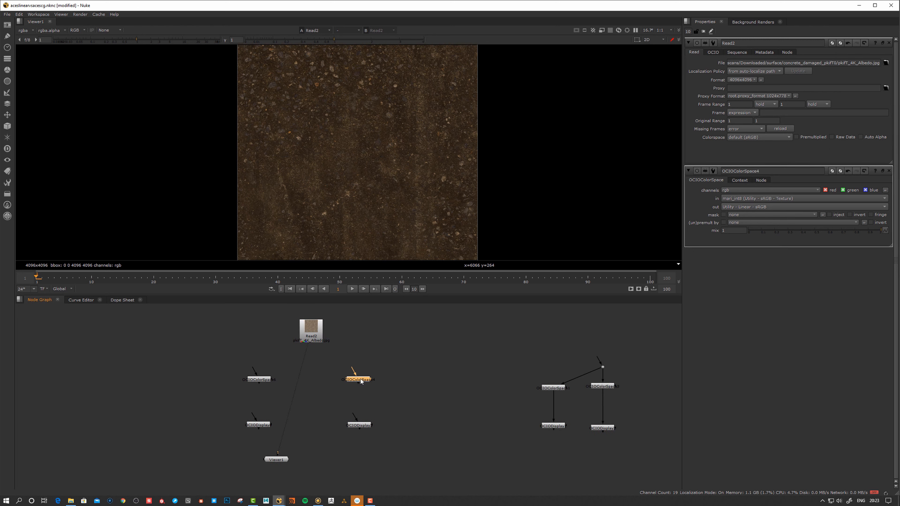
left_click(832, 137)
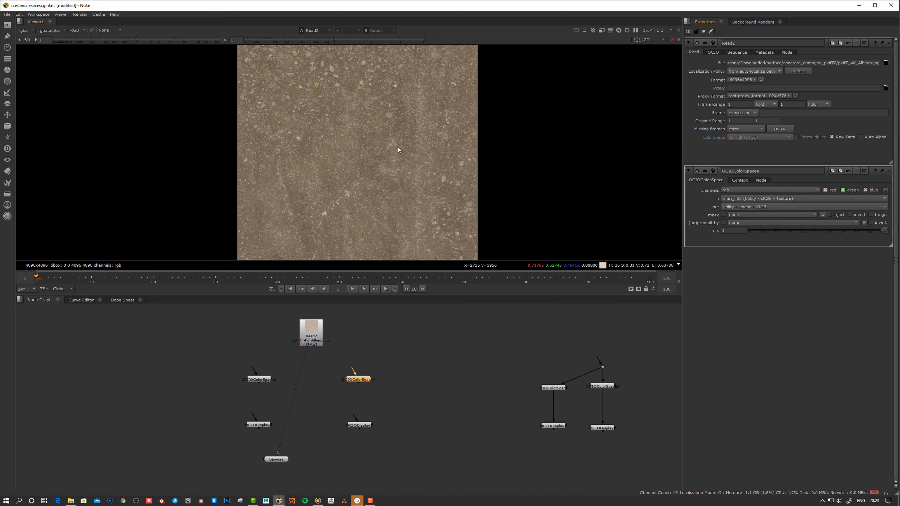
Compare the raw concrete albedo under the sRGB display transform with None, leaving the viewer on None
middle_click_drag(398, 147, 373, 161)
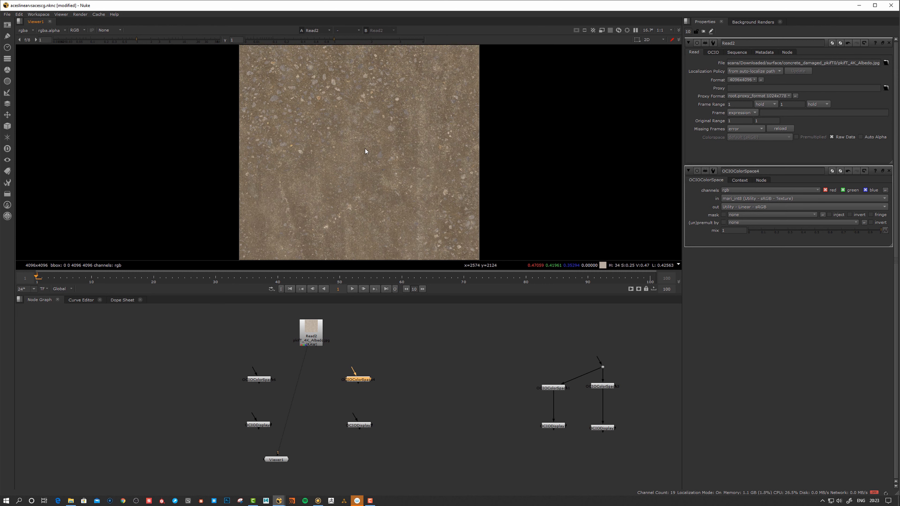
middle_click_drag(362, 171, 365, 148)
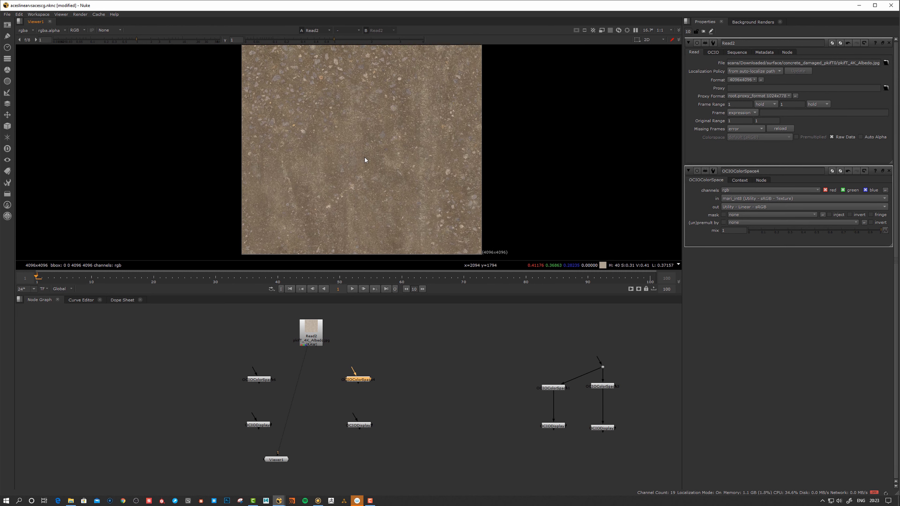
key("f")
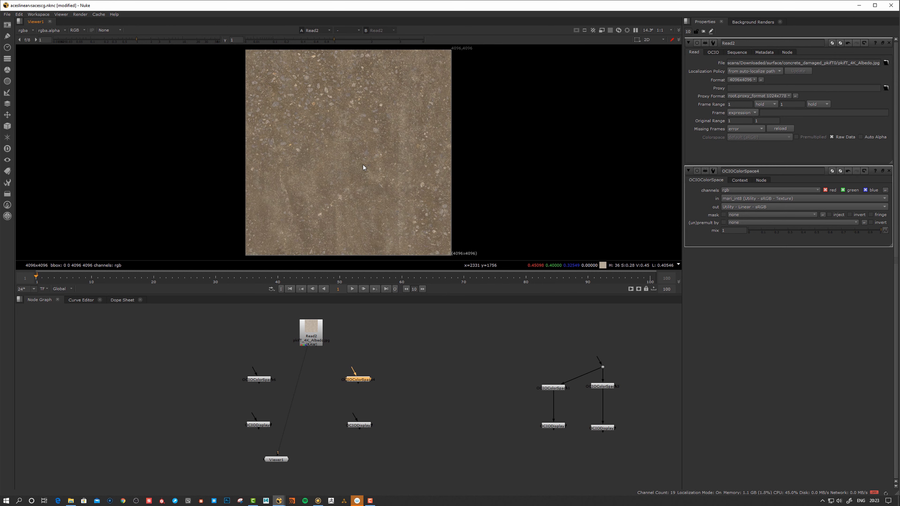
left_click(110, 28)
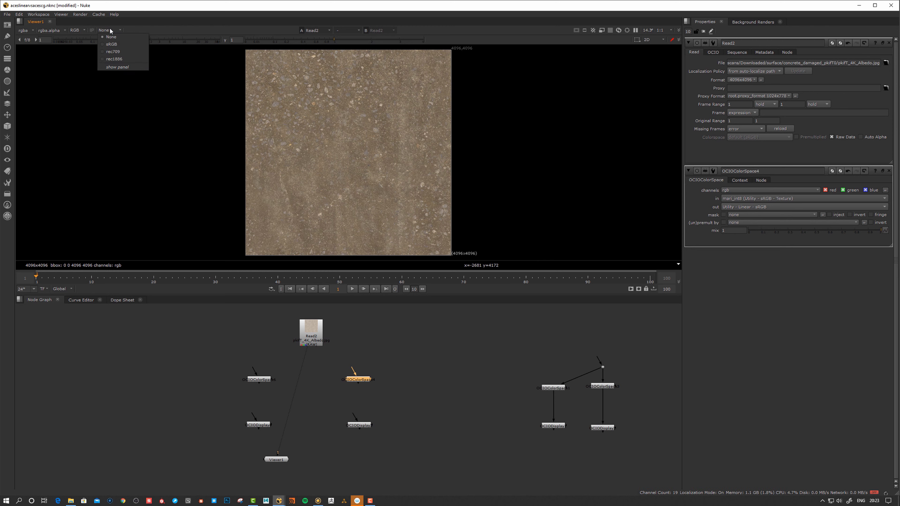
left_click(111, 44)
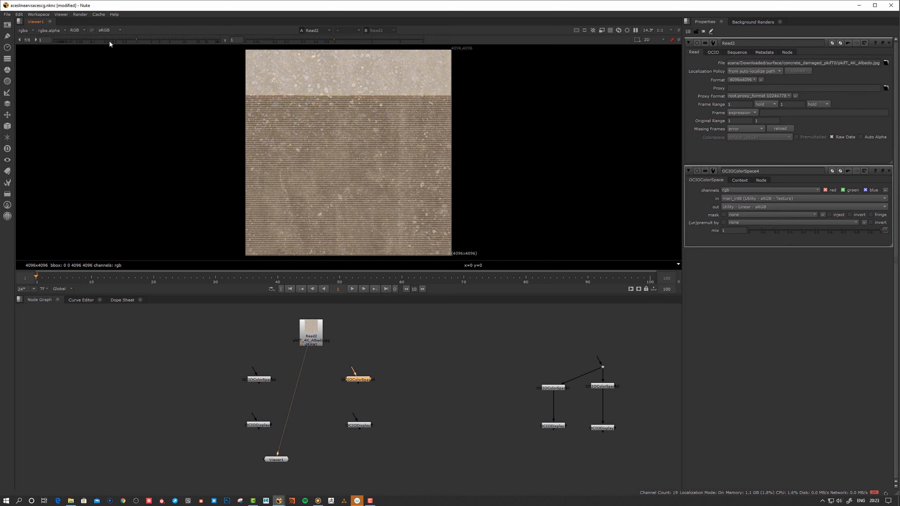
middle_click_drag(352, 170, 353, 171)
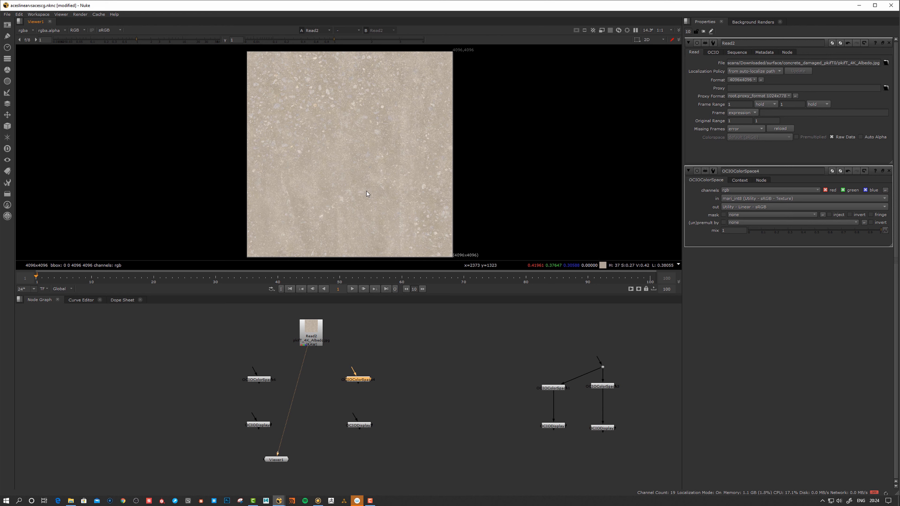
left_click(108, 31)
left_click(110, 38)
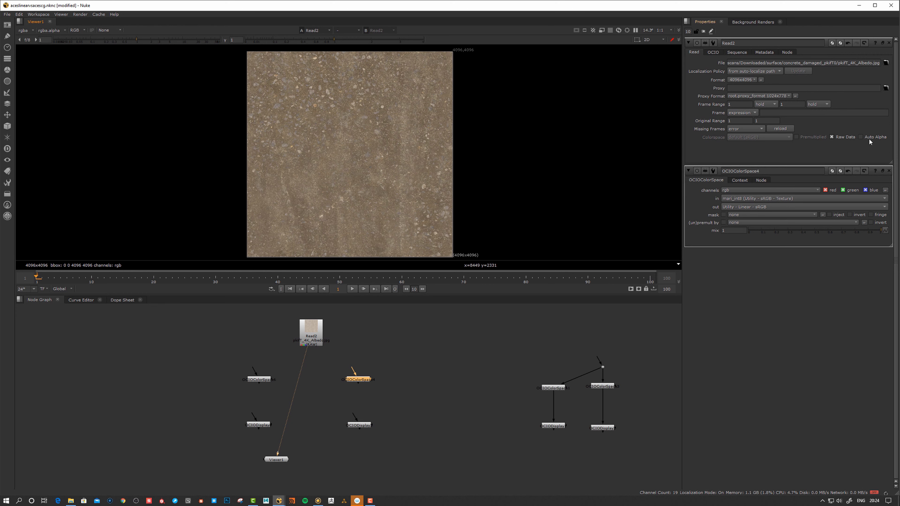
Clear all open node properties and open only those of the unconnected OCIOColorSpace6 node that outputs ACEScg
middle_click_drag(329, 248, 332, 248)
left_click(350, 352)
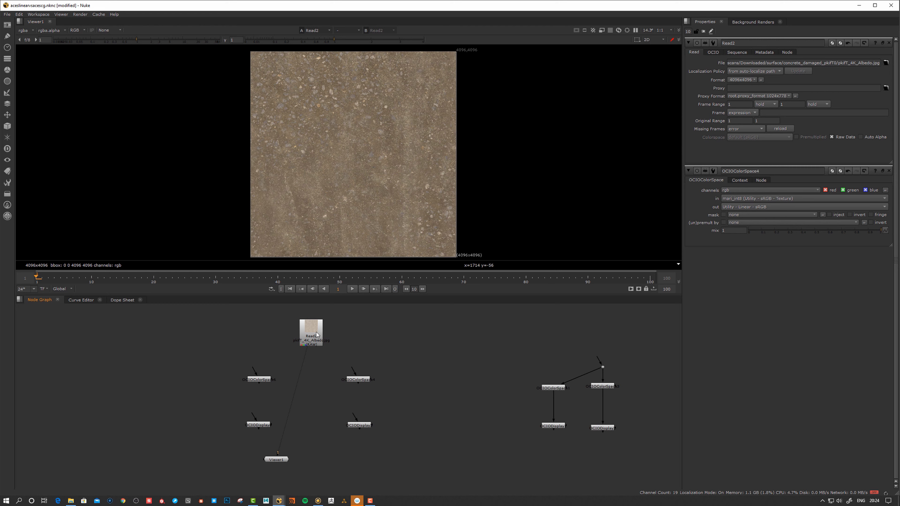
left_click_drag(312, 336, 309, 334)
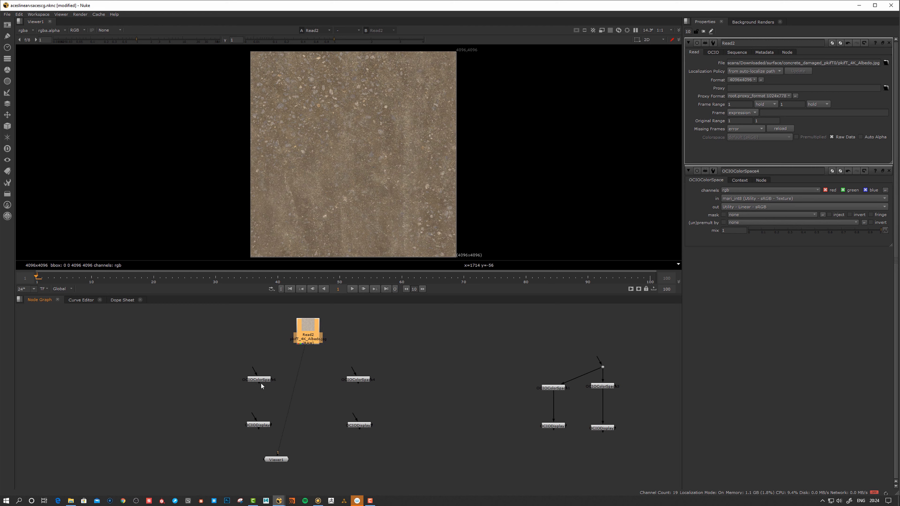
left_click_drag(261, 380, 263, 376)
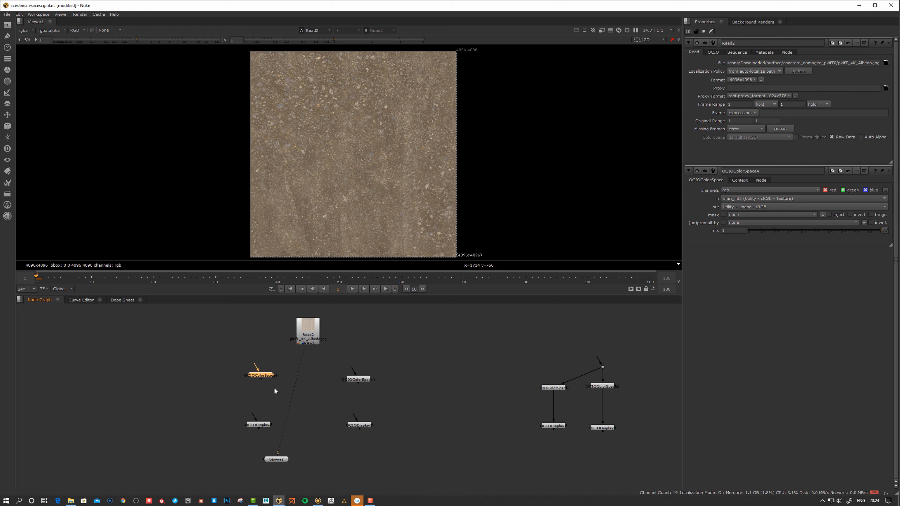
double_click(260, 376)
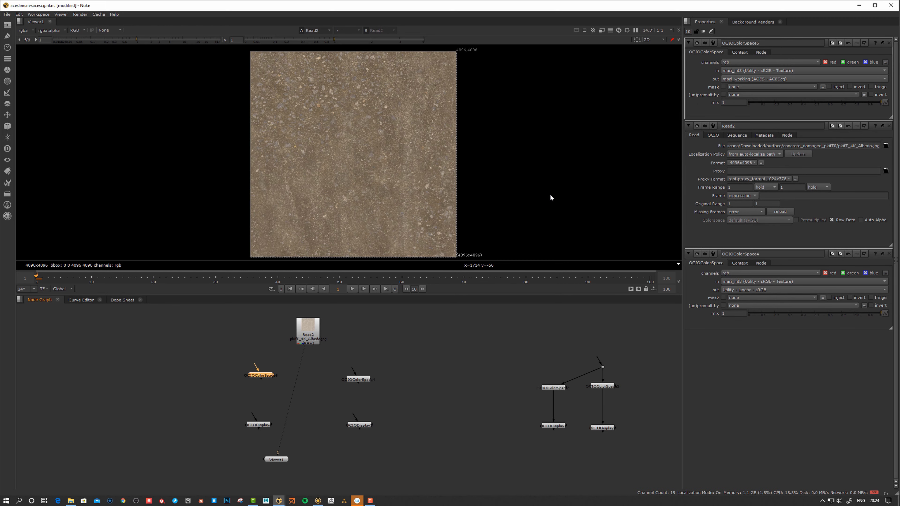
left_click(703, 31)
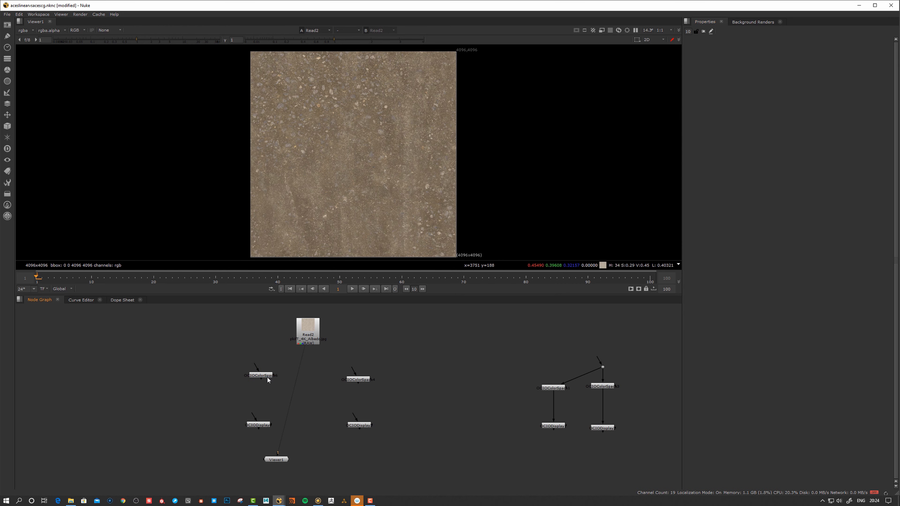
double_click(260, 377)
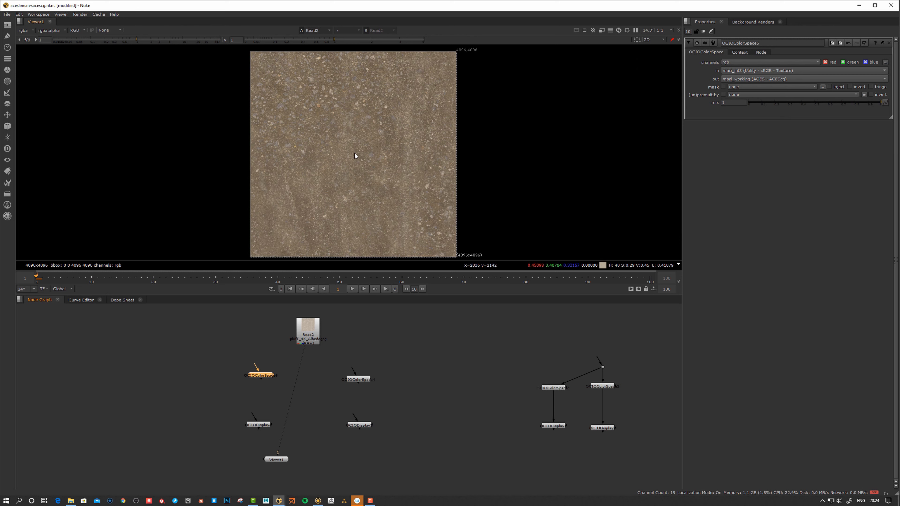
Connect the input of OCIOColorSpace6 to Read2 and show its output in the viewer
left_click(306, 343)
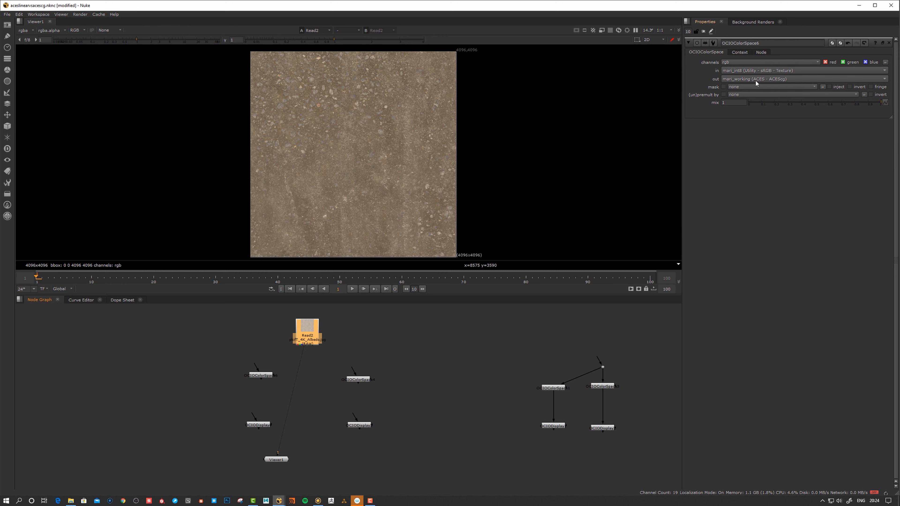
left_click(264, 376)
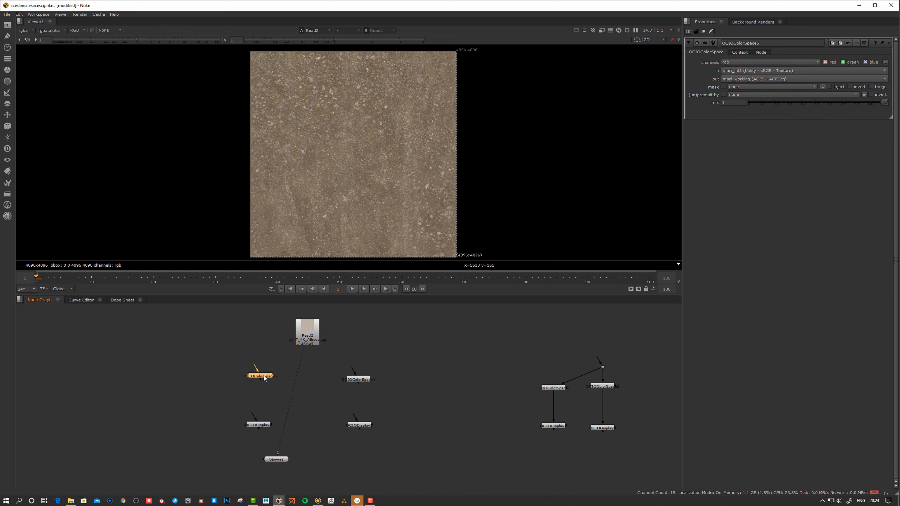
left_click_drag(264, 379, 267, 376)
left_click_drag(261, 364, 307, 331)
key("1")
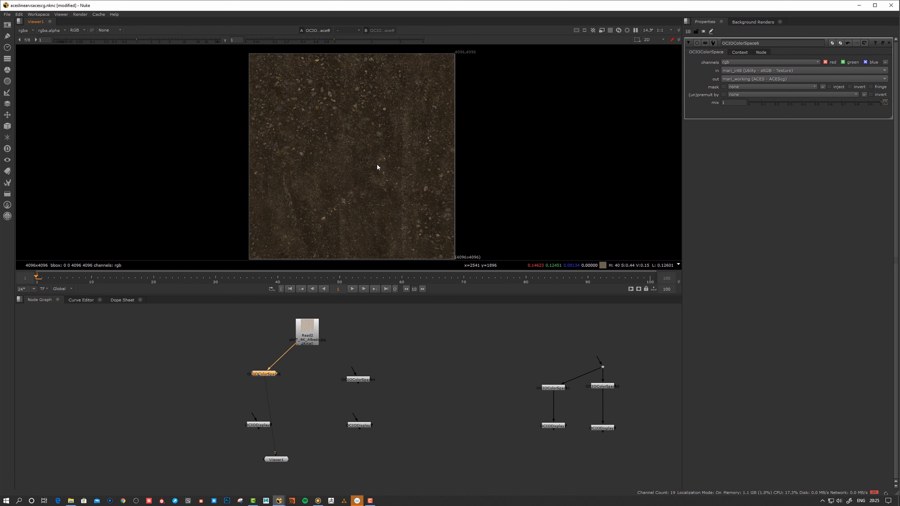
Open the properties of the OCIODisplay4 node below OCIOColorSpace6 to check its input colorspace and view transform
left_click_drag(272, 374, 271, 372)
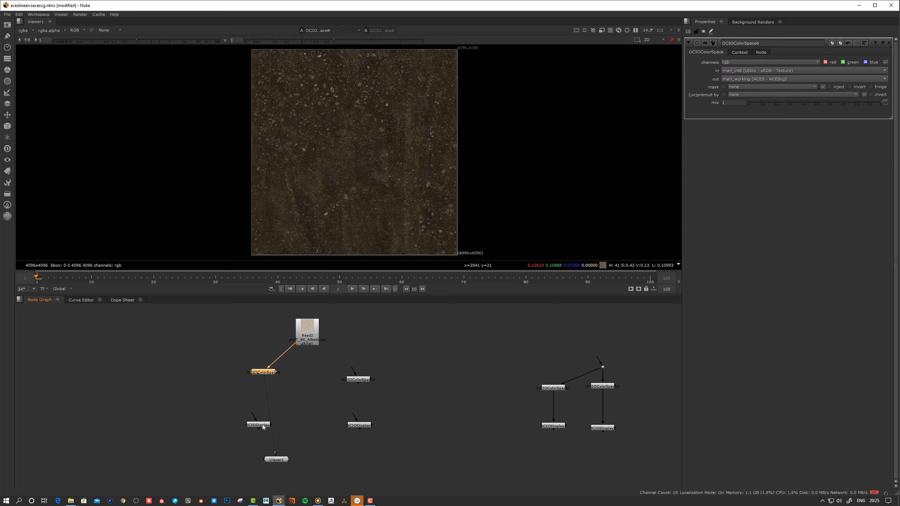
left_click_drag(262, 428, 266, 425)
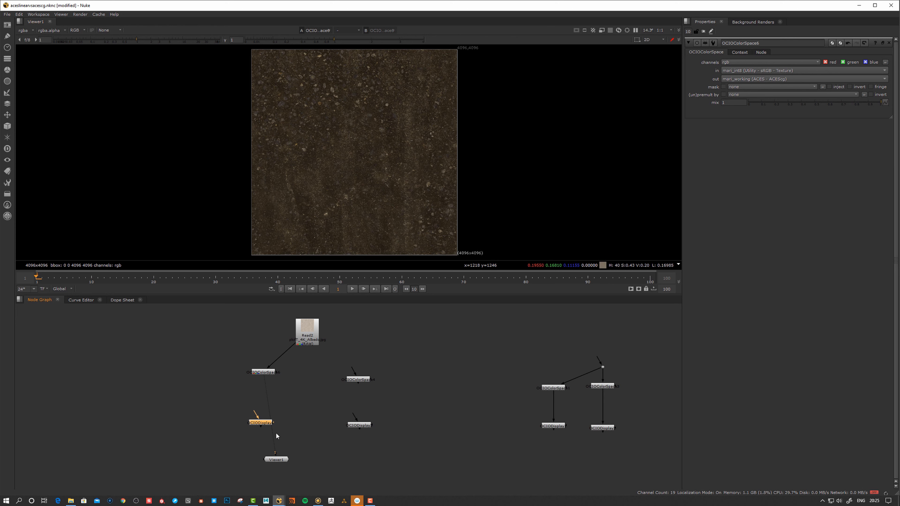
mouse_move(258, 423)
left_mouse_down()
mouse_move(250, 423)
mouse_move(261, 426)
left_mouse_up()
double_click(261, 425)
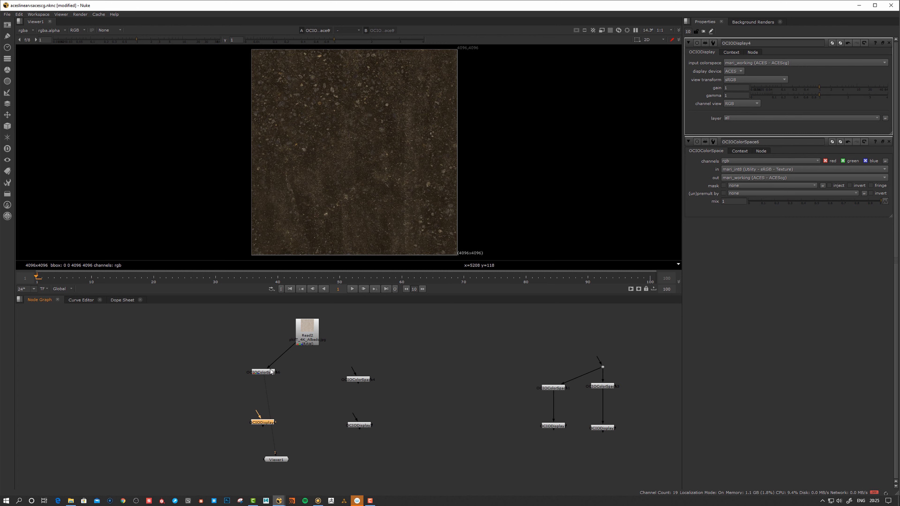
Connect the input of OCIODisplay4 to OCIOColorSpace6 and show the display node's output in the viewer
left_click_drag(272, 372, 271, 374)
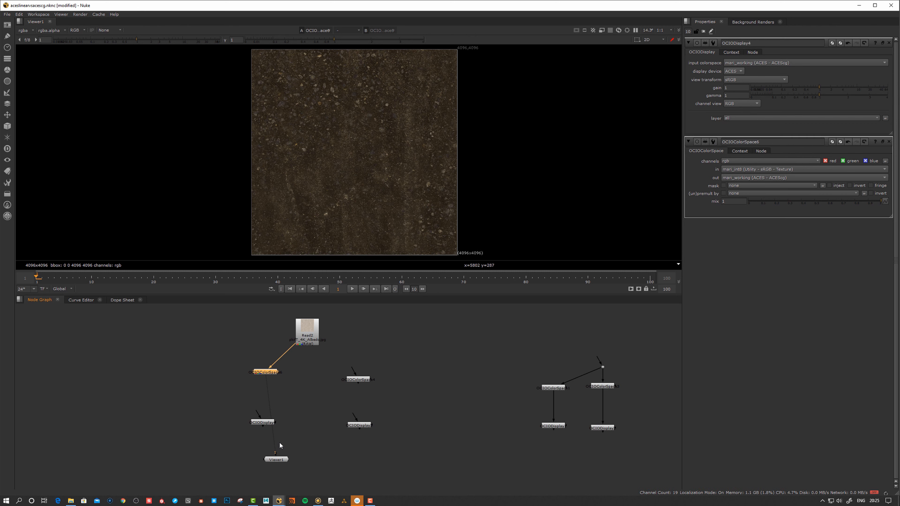
left_click_drag(262, 425, 262, 427)
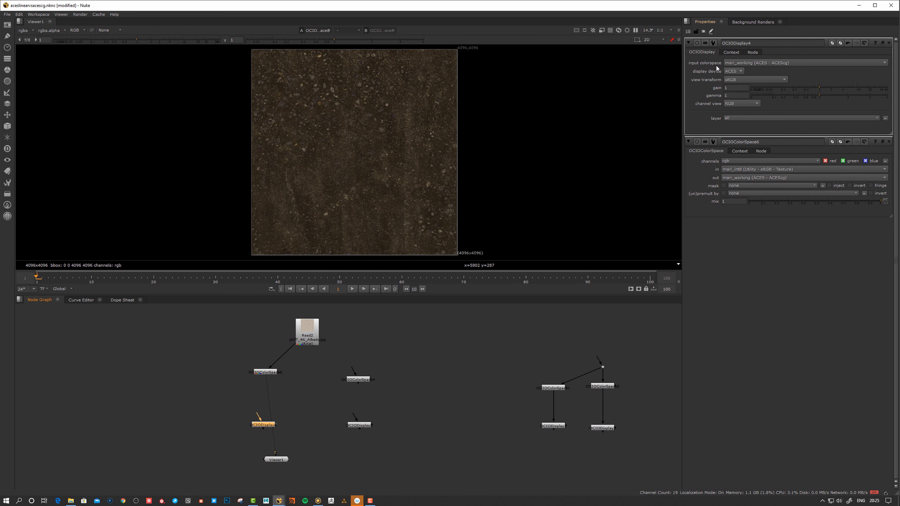
left_click_drag(257, 414, 265, 373)
left_click_drag(264, 426, 266, 426)
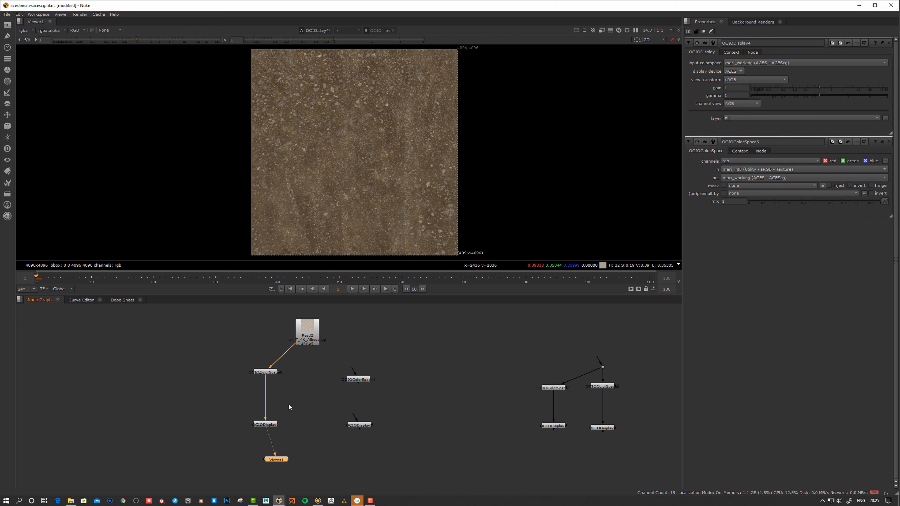
Open the OCIOColorSpace4 properties, connect its input to Read2 and show its output in the viewer
left_click(316, 366)
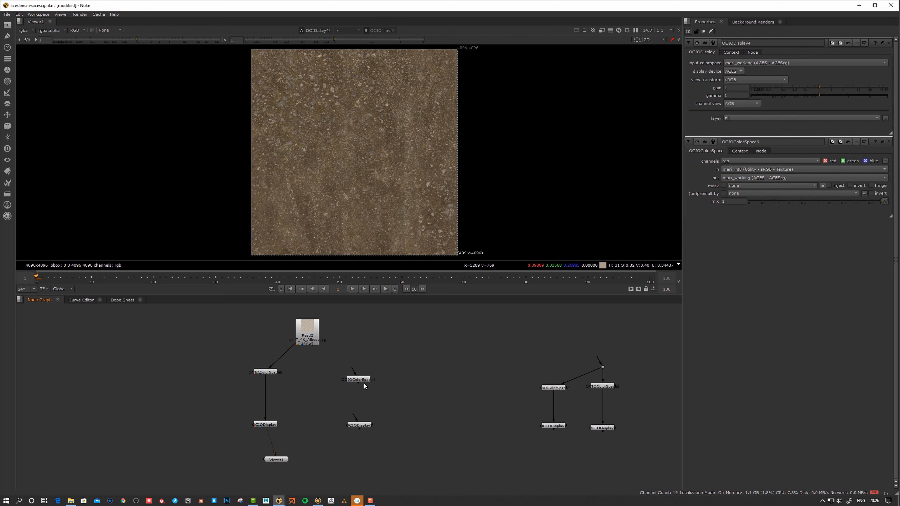
left_click_drag(351, 378, 353, 375)
left_click(388, 351)
left_click_drag(364, 428, 364, 423)
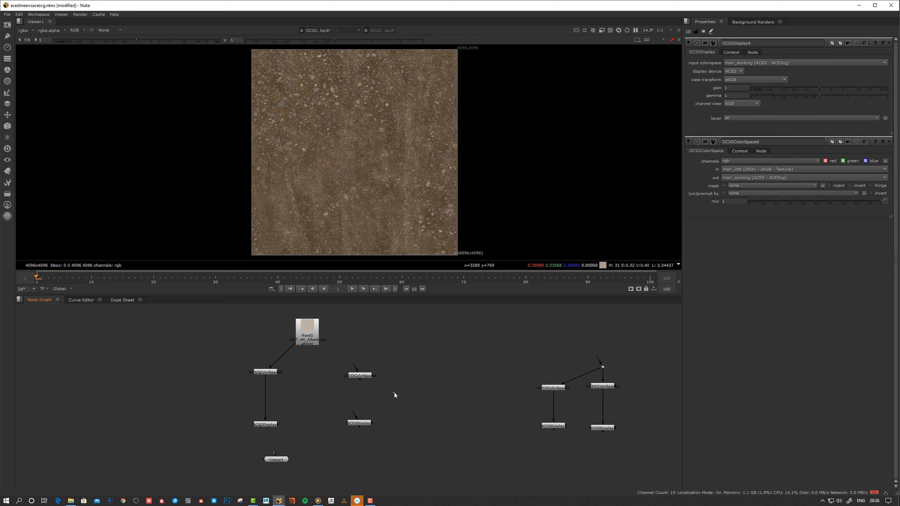
middle_click_drag(398, 392, 396, 399)
left_click_drag(364, 387, 362, 386)
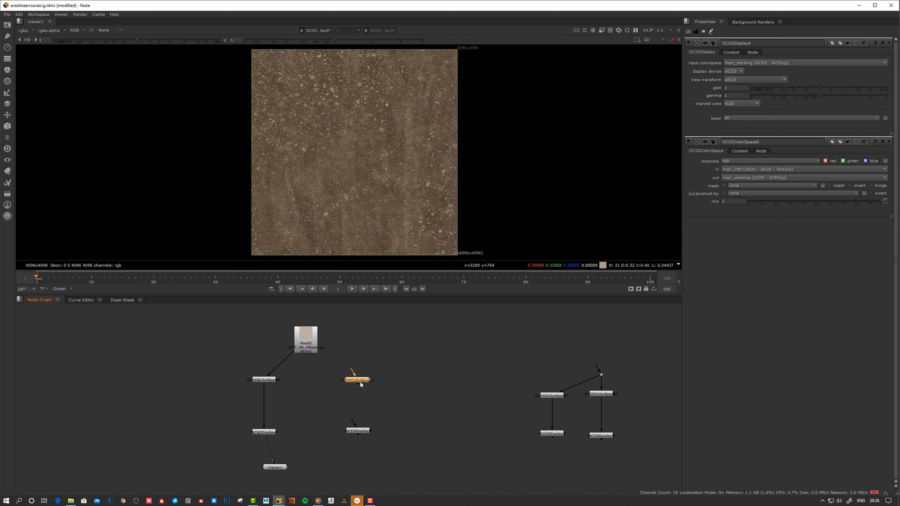
left_click(390, 365)
left_click(354, 382)
left_click(357, 394)
double_click(357, 382)
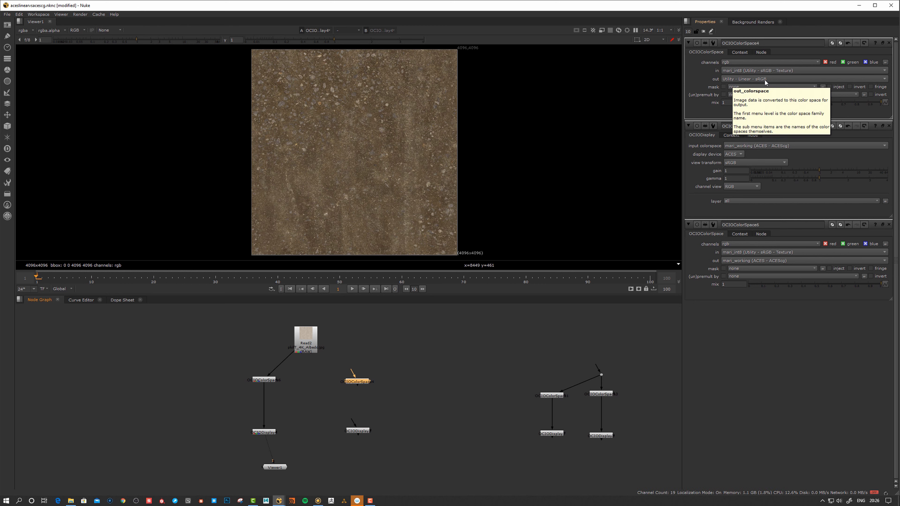
left_click_drag(354, 374, 311, 343)
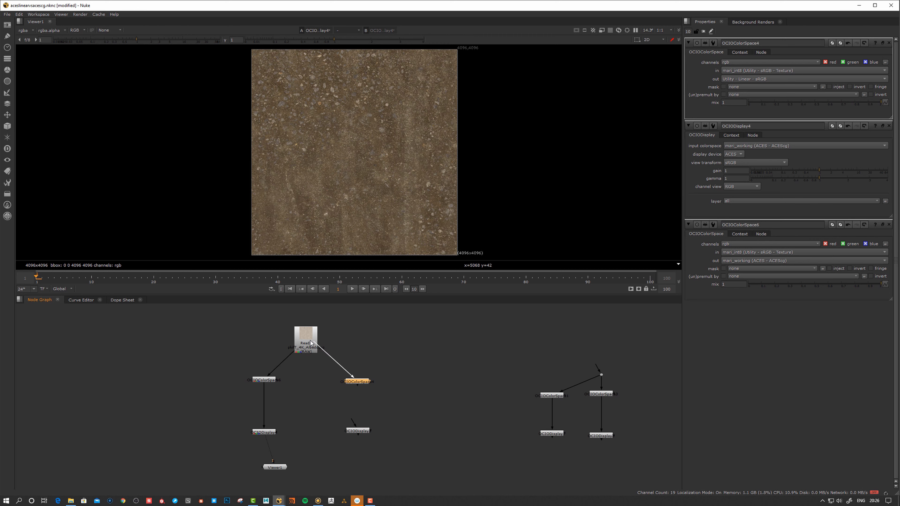
key("1")
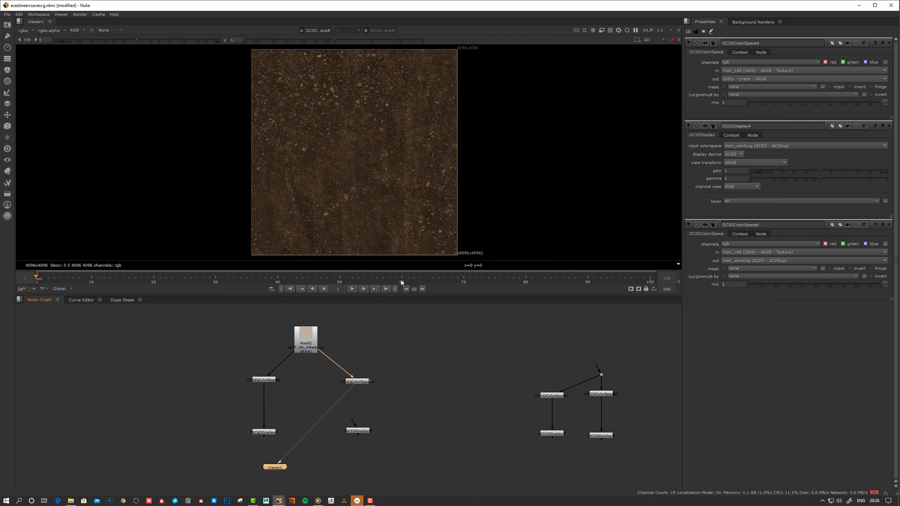
Connect OCIOColorSpace6 to the viewer's second input and toggle between both inputs to compare ACEScg with linear sRGB
left_click(266, 381)
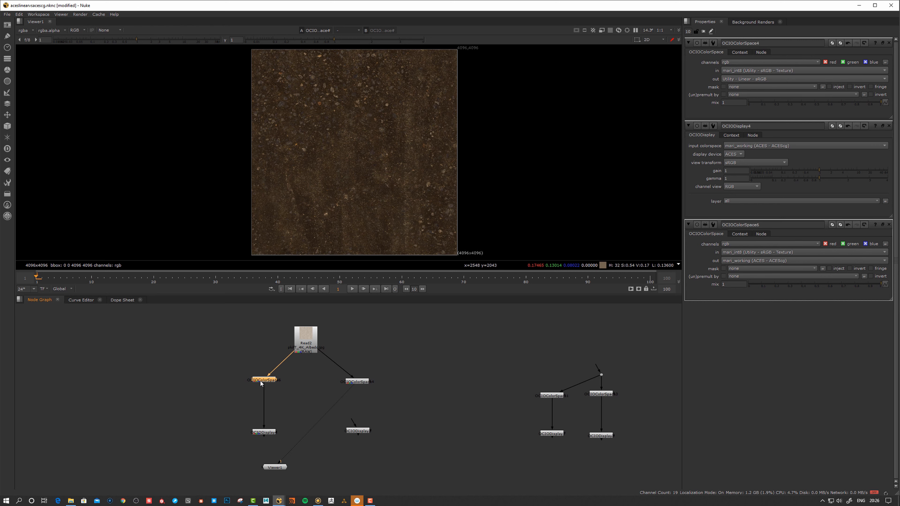
left_click_drag(260, 384, 262, 383)
left_click_drag(263, 467, 264, 380)
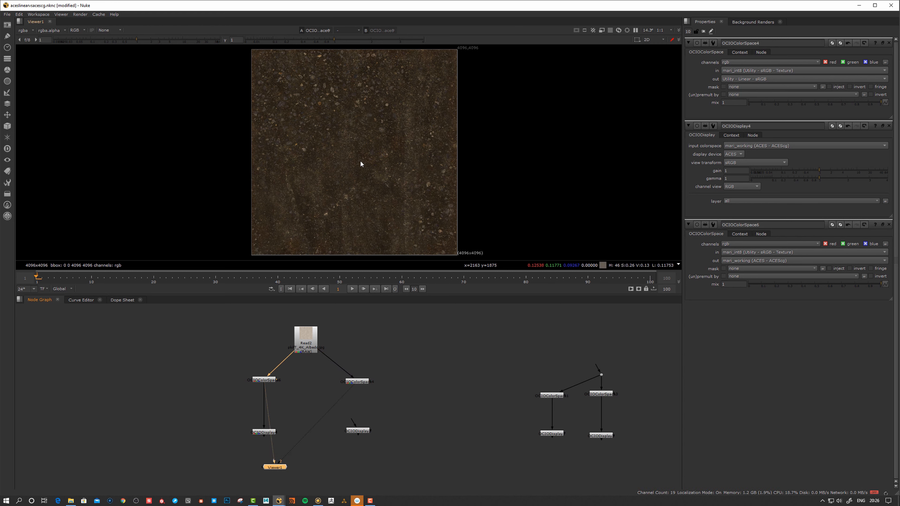
key("1")
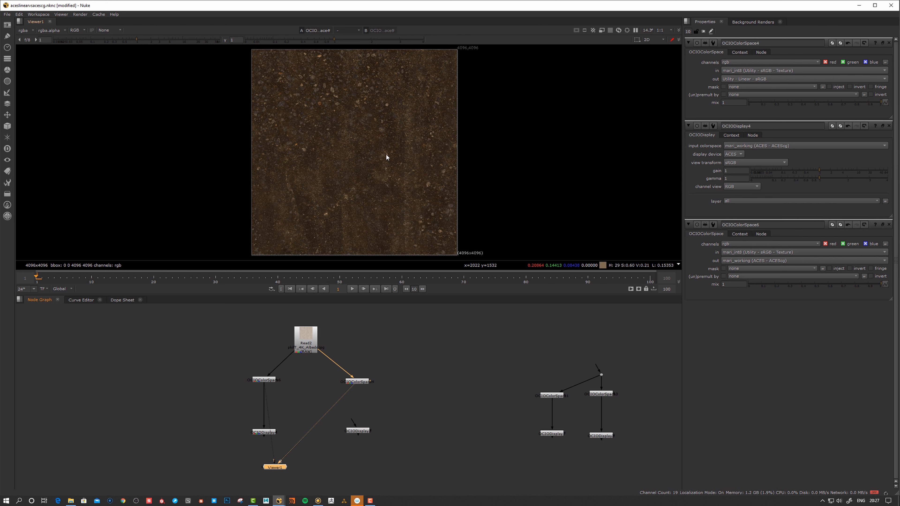
key("2")
key("1")
Open the properties of the unconnected OCIODisplay3 node below OCIOColorSpace4
left_click_drag(356, 431, 357, 436)
double_click(356, 435)
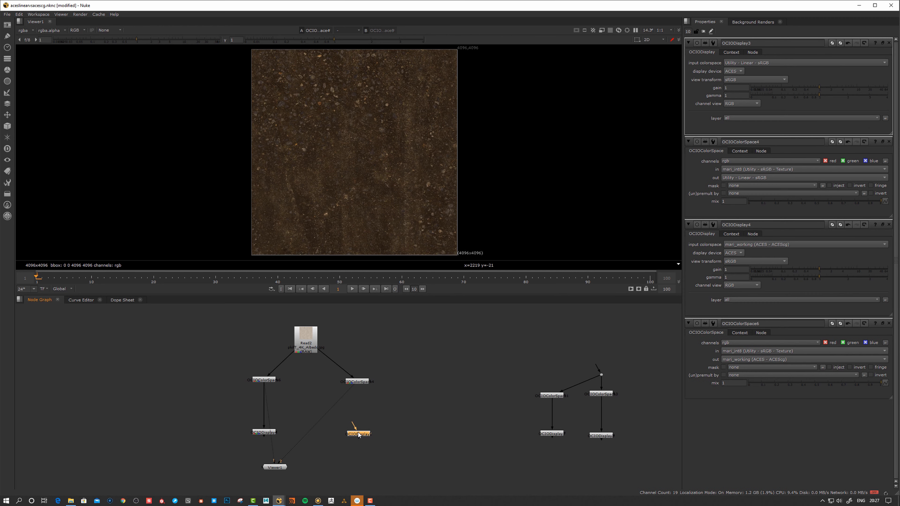